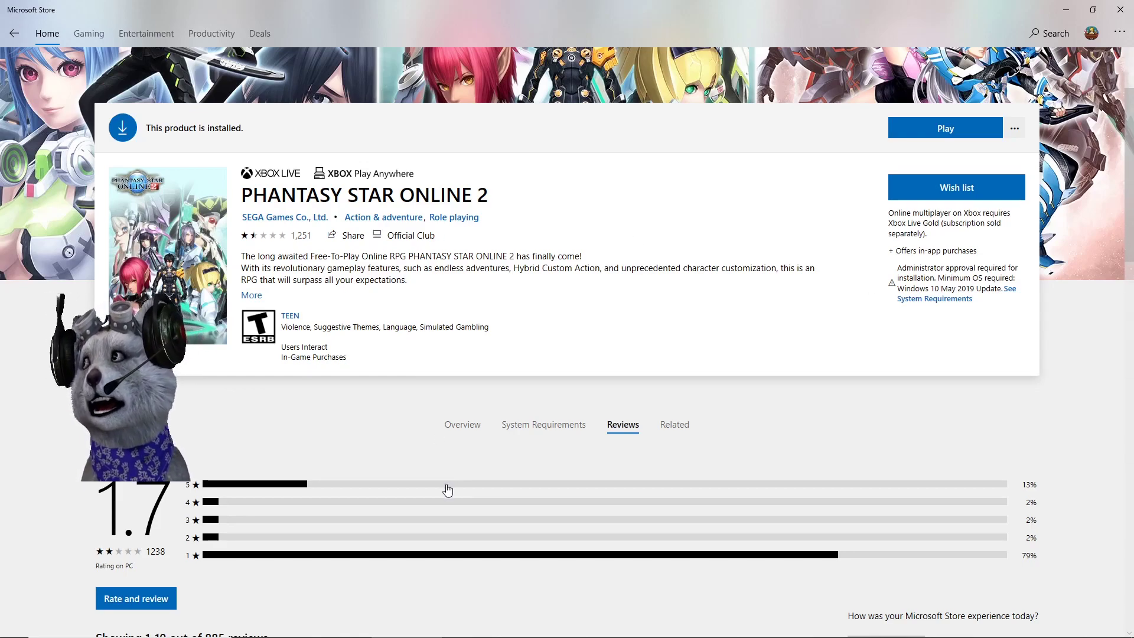
Scroll up and down through the current window's content.
scroll(811, 464, up, 5)
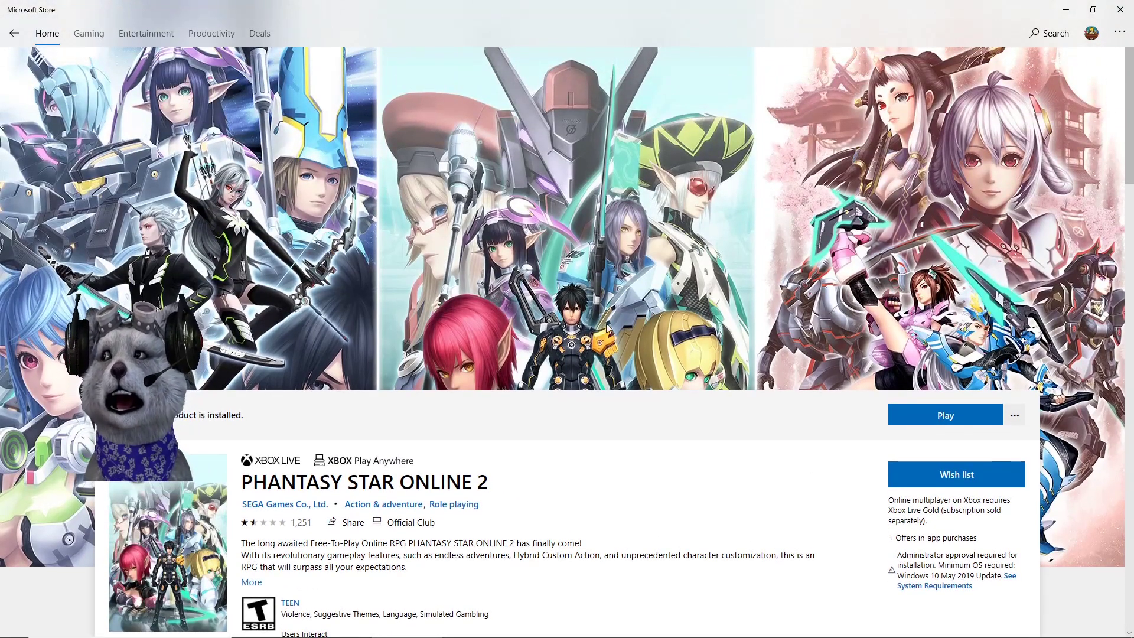
scroll(497, 481, down, 5)
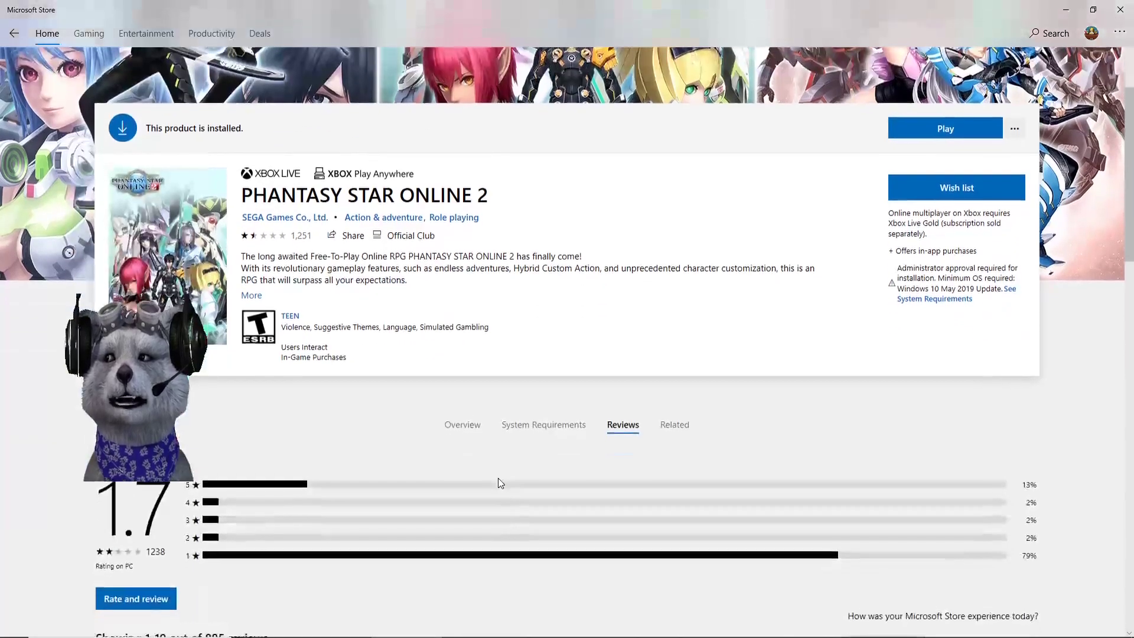
scroll(498, 477, down, 2)
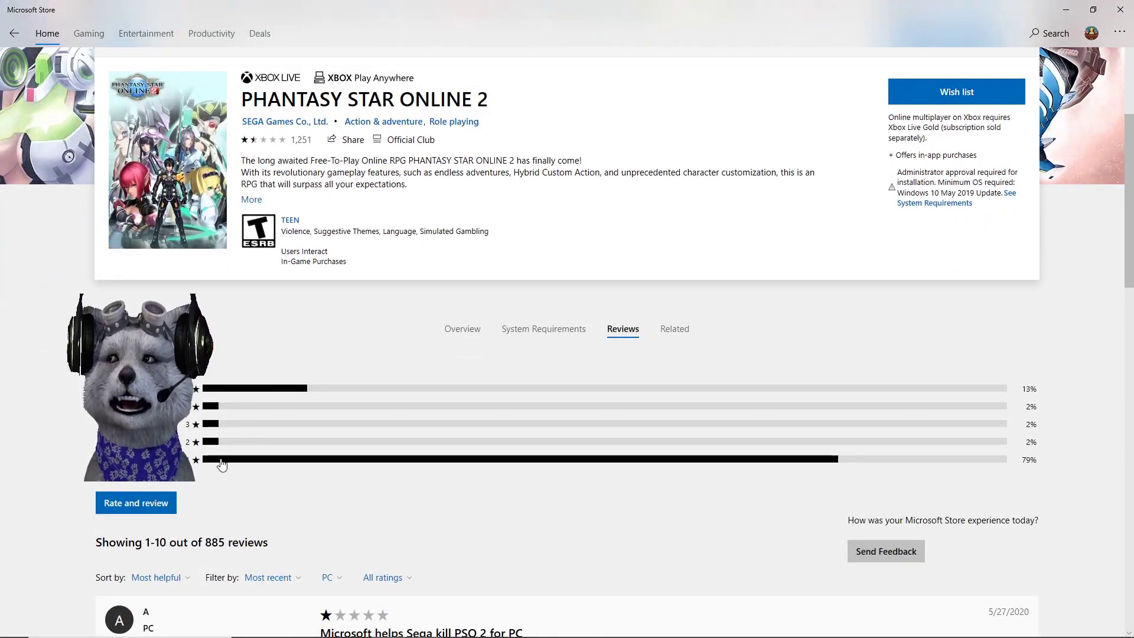
scroll(236, 463, up, 4)
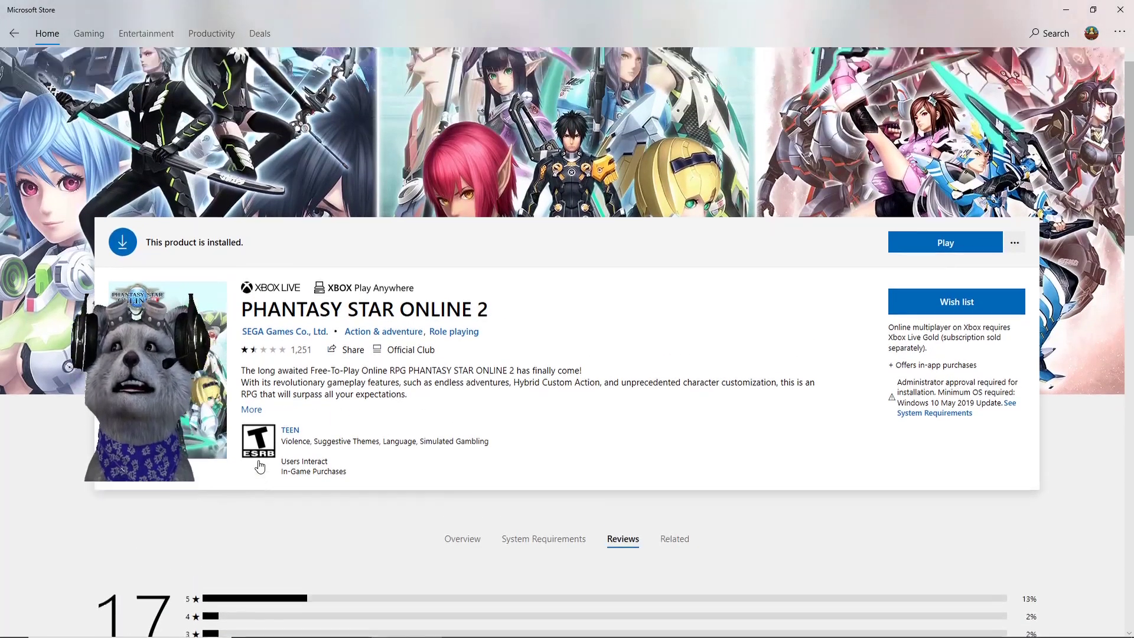
scroll(259, 465, up, 3)
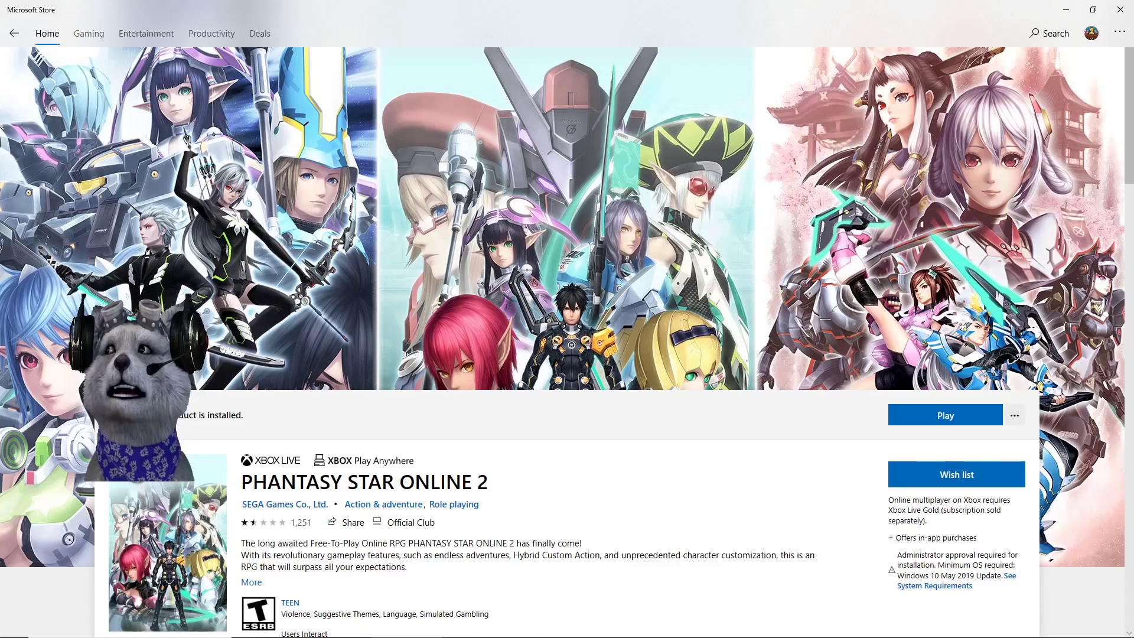
scroll(432, 362, down, 5)
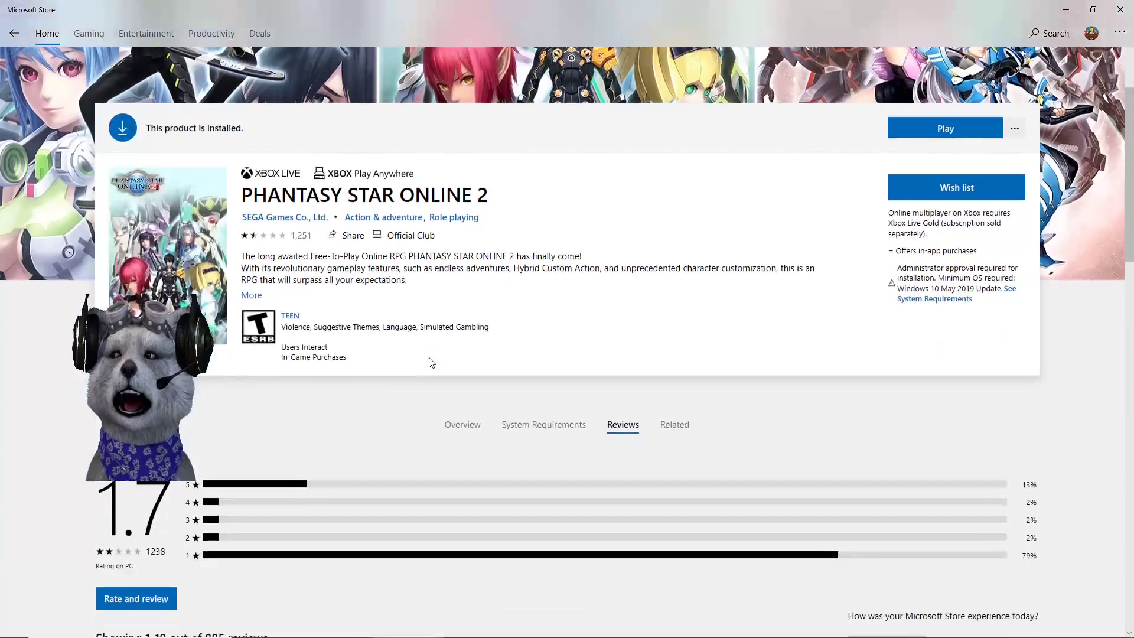
scroll(432, 362, down, 10)
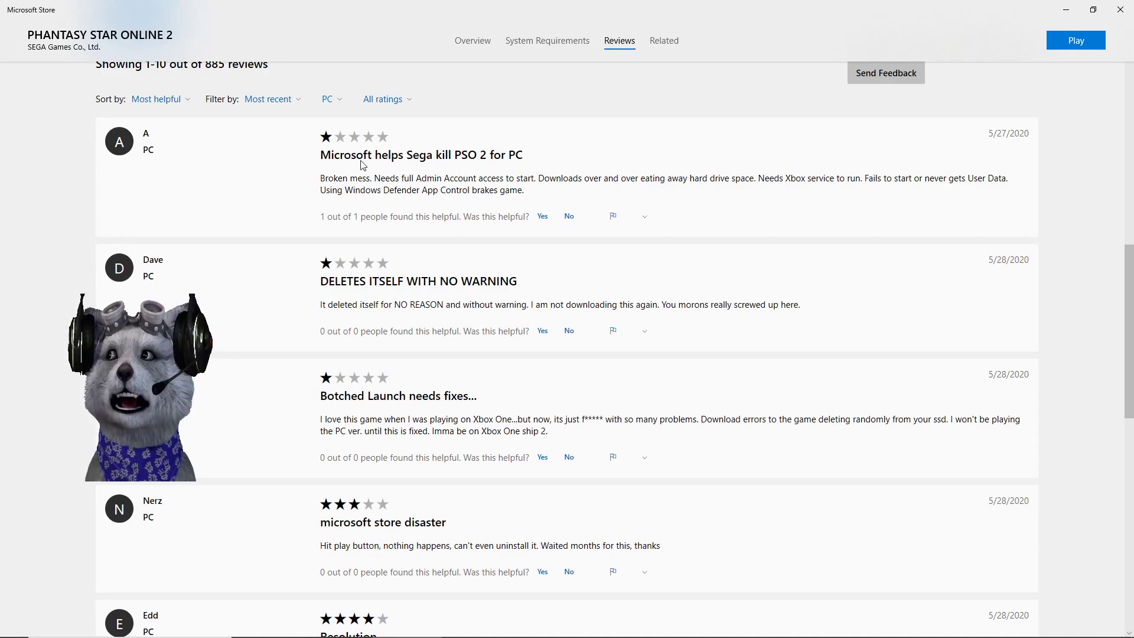
scroll(263, 235, down, 3)
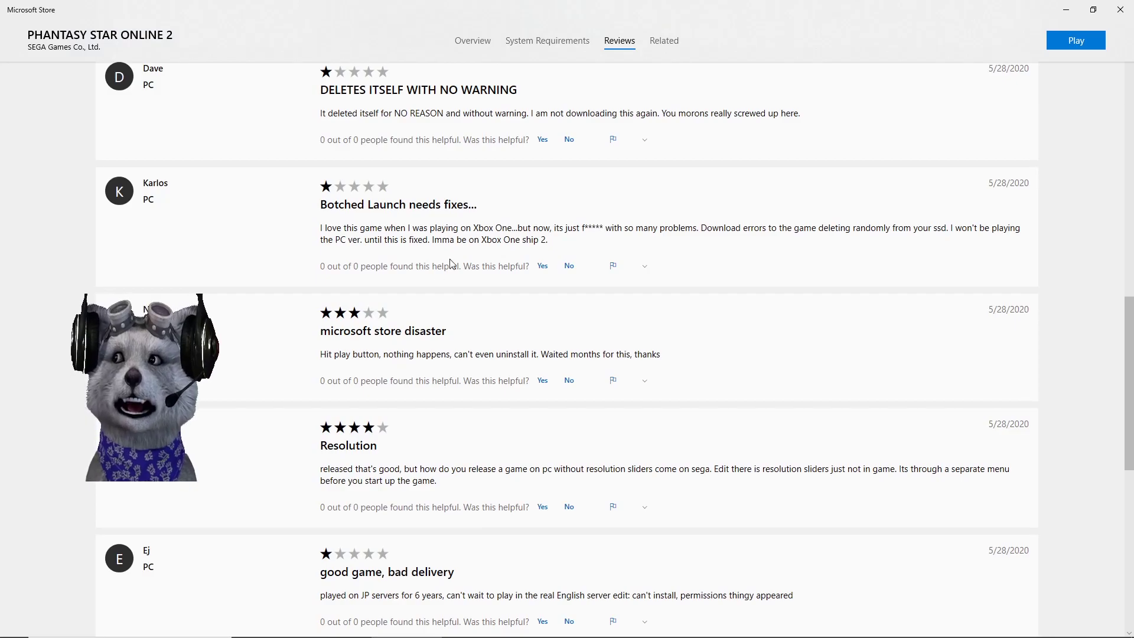
scroll(446, 270, down, 3)
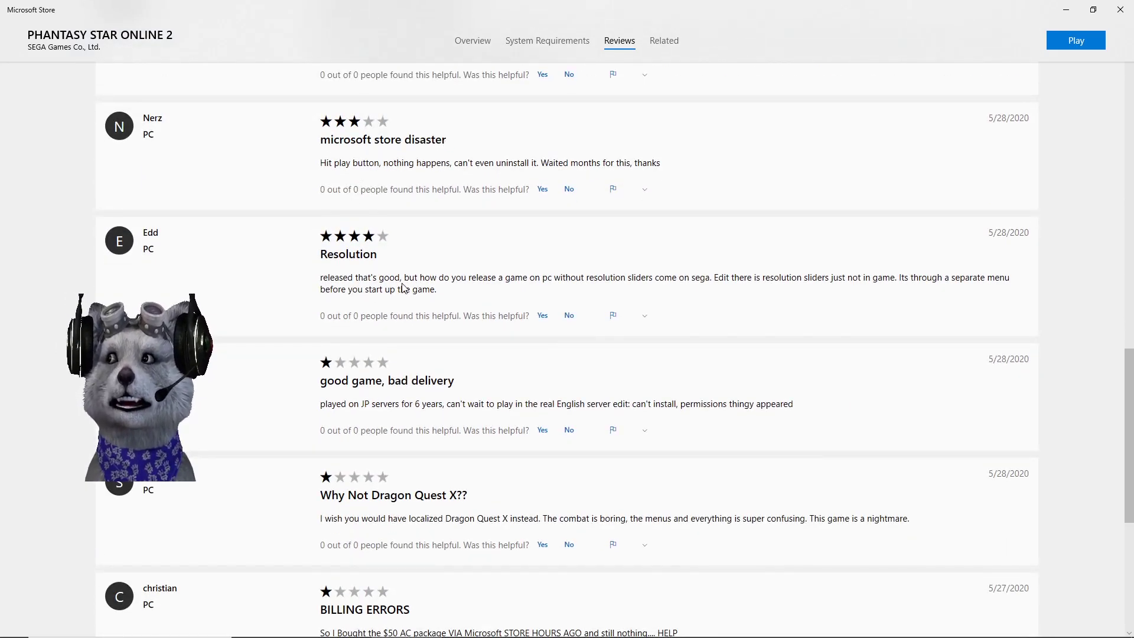
scroll(404, 288, up, 20)
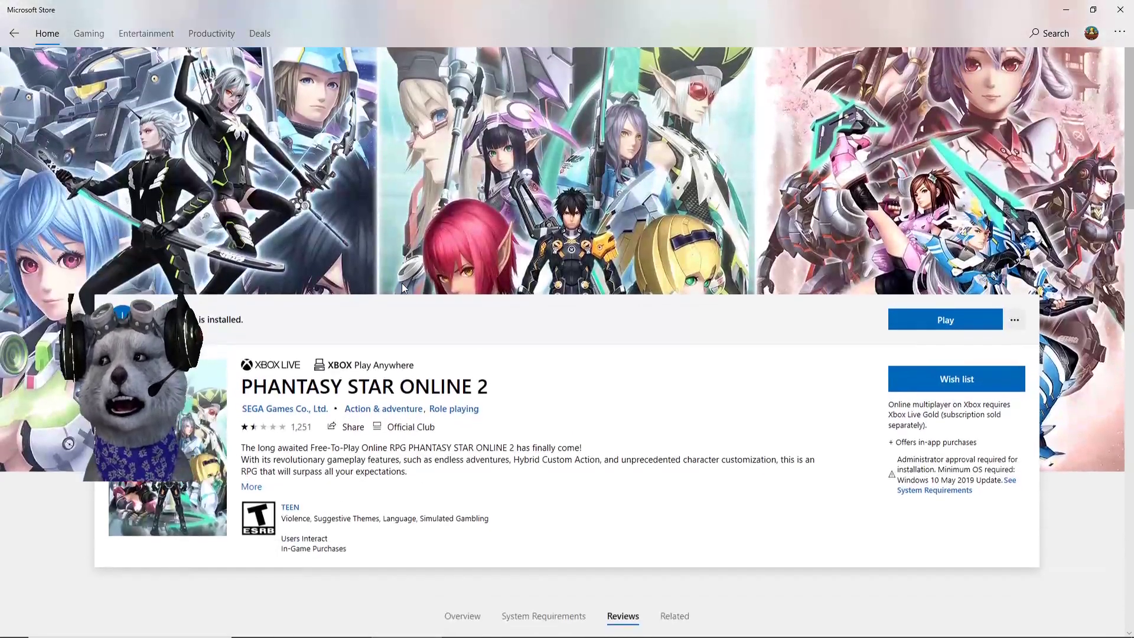
scroll(190, 498, down, 3)
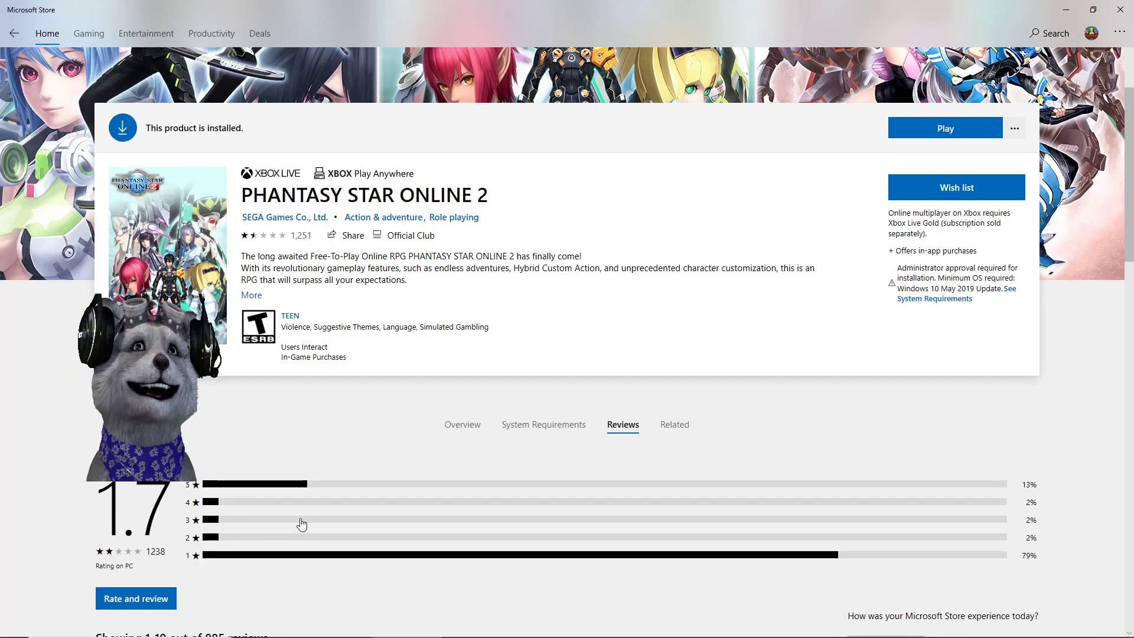
scroll(301, 525, up, 5)
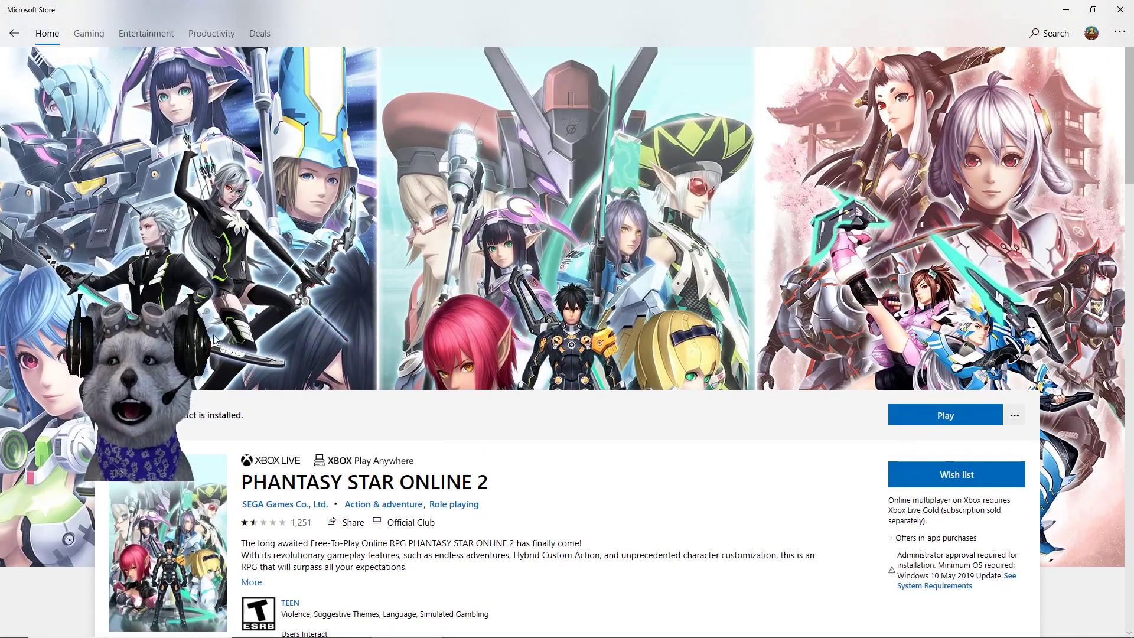
Switch to Settings and open Time & Language's Date & time page, showing UTC+07:00 Bangkok, Hanoi, Jakarta.
mouse_move(596, 634)
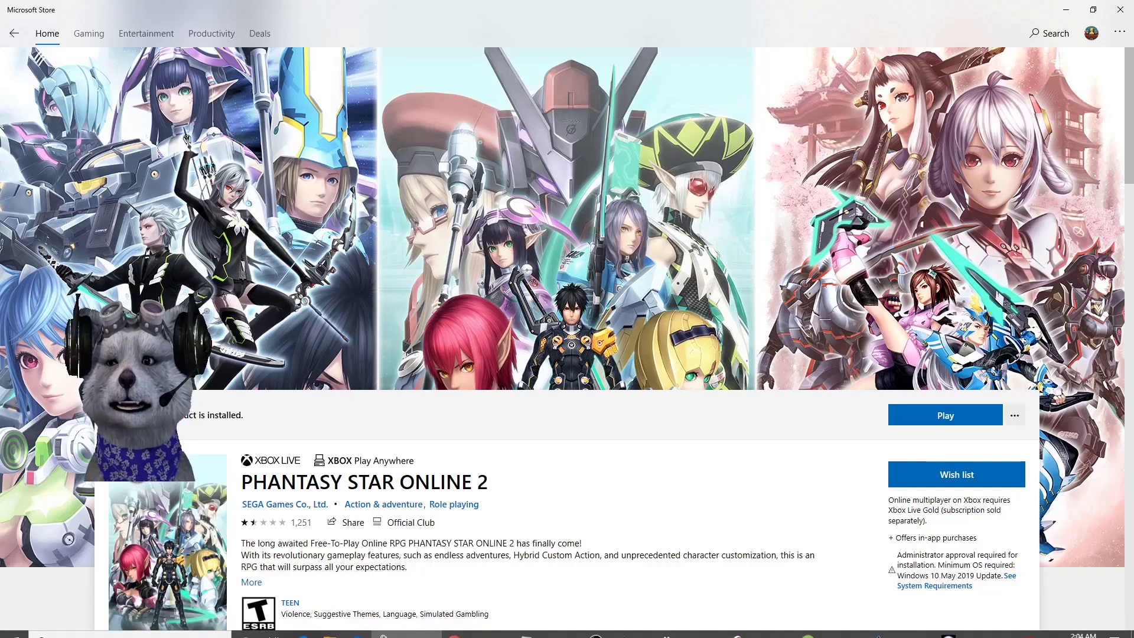
click(690, 627)
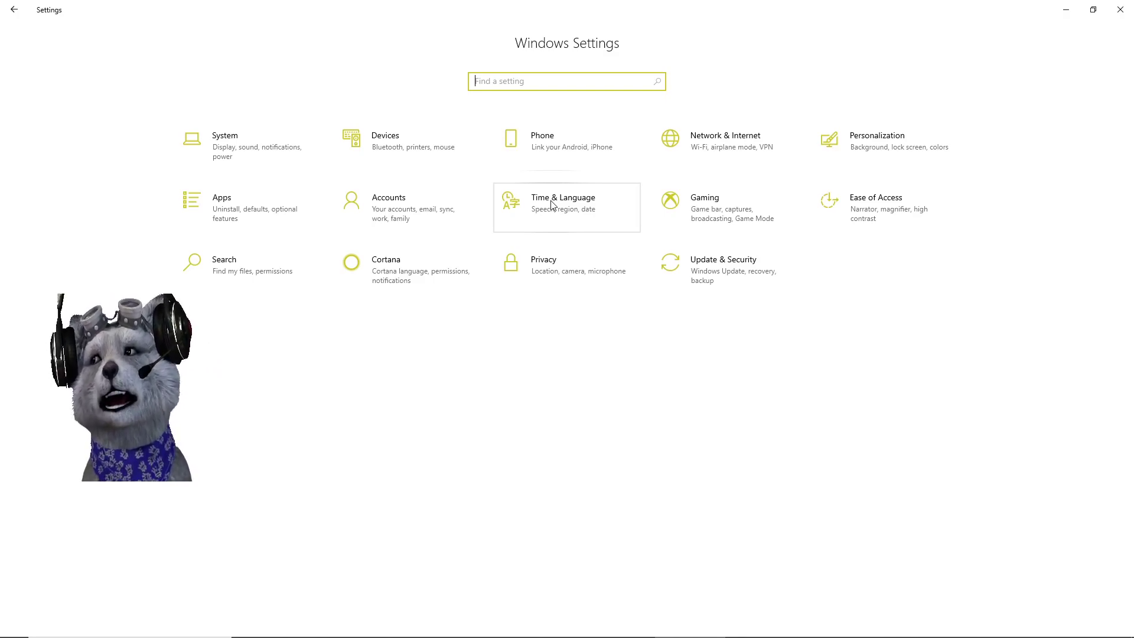
click(551, 204)
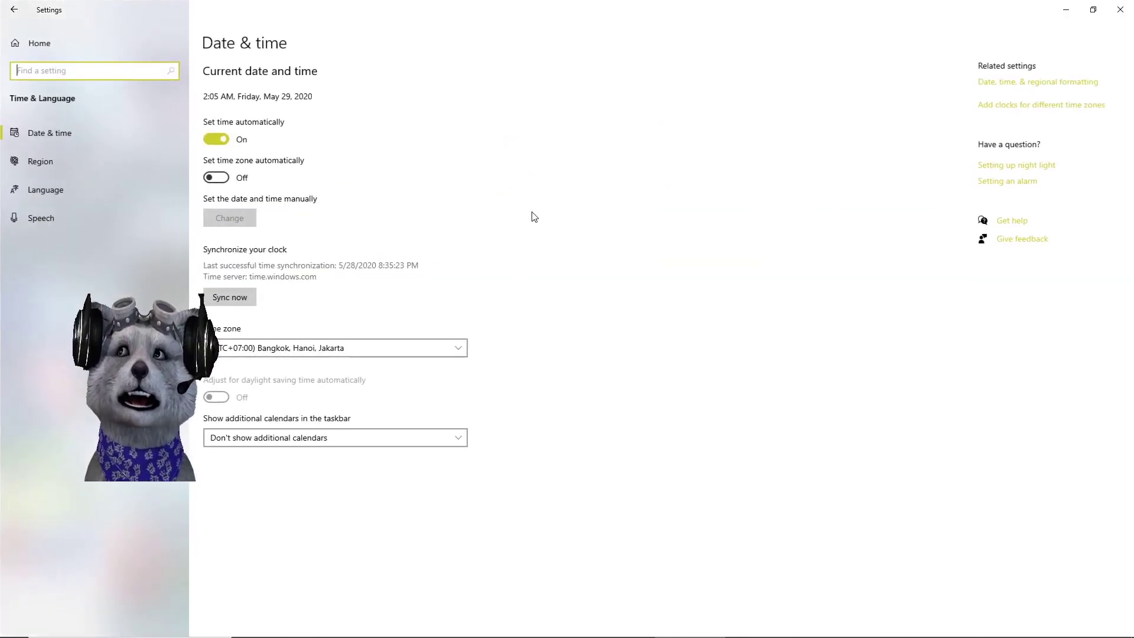
click(14, 9)
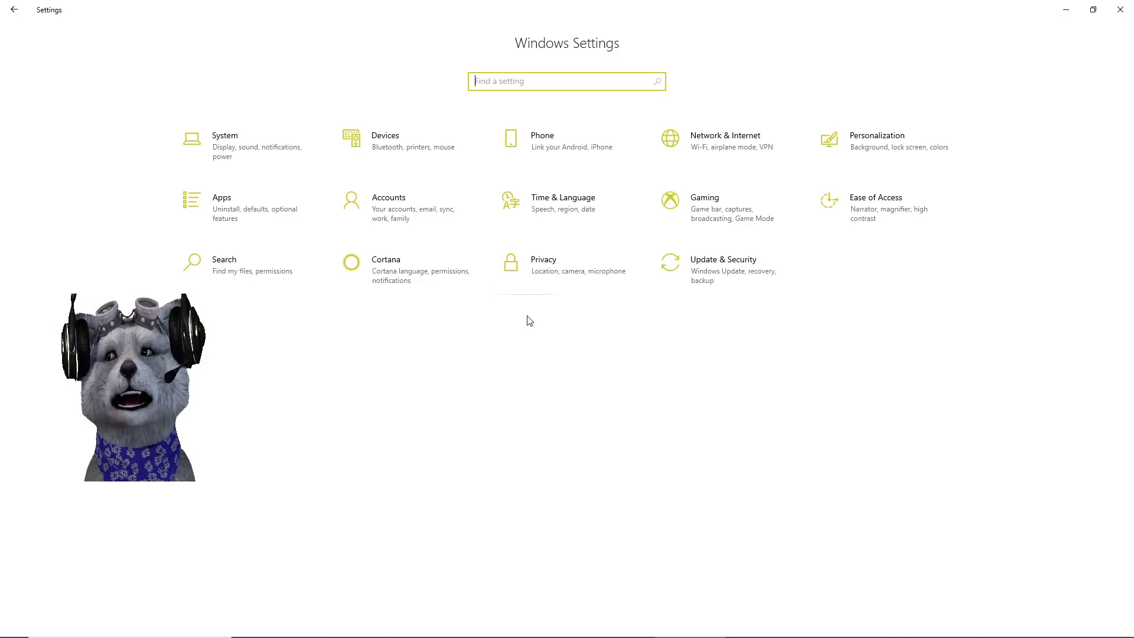
click(514, 205)
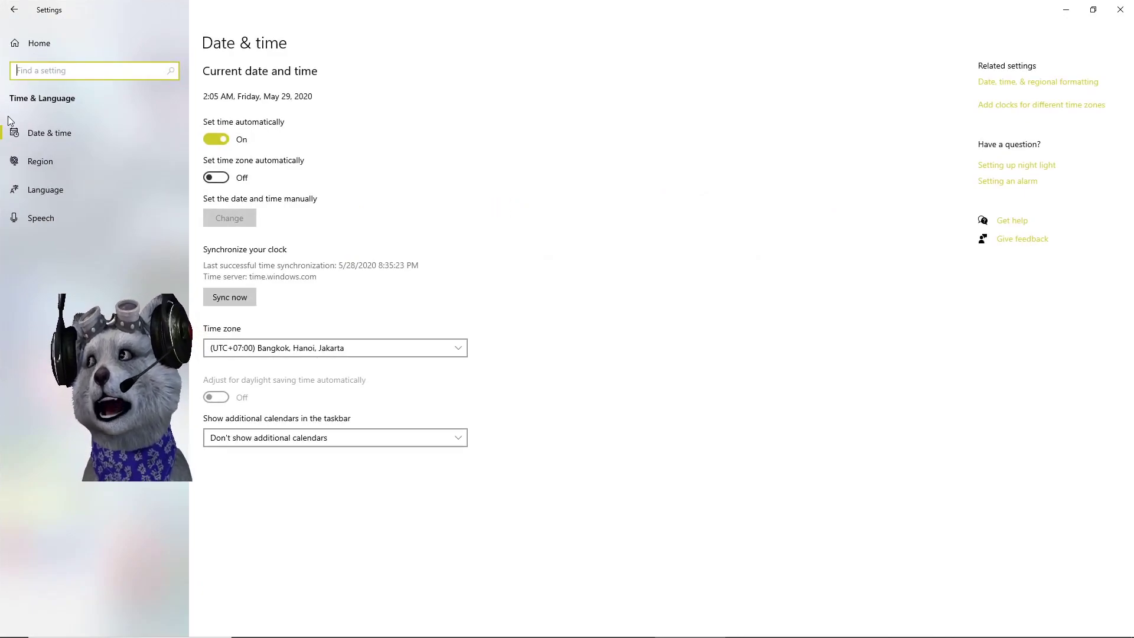
Check the Region page shows United States, then return to the Settings home page.
click(47, 160)
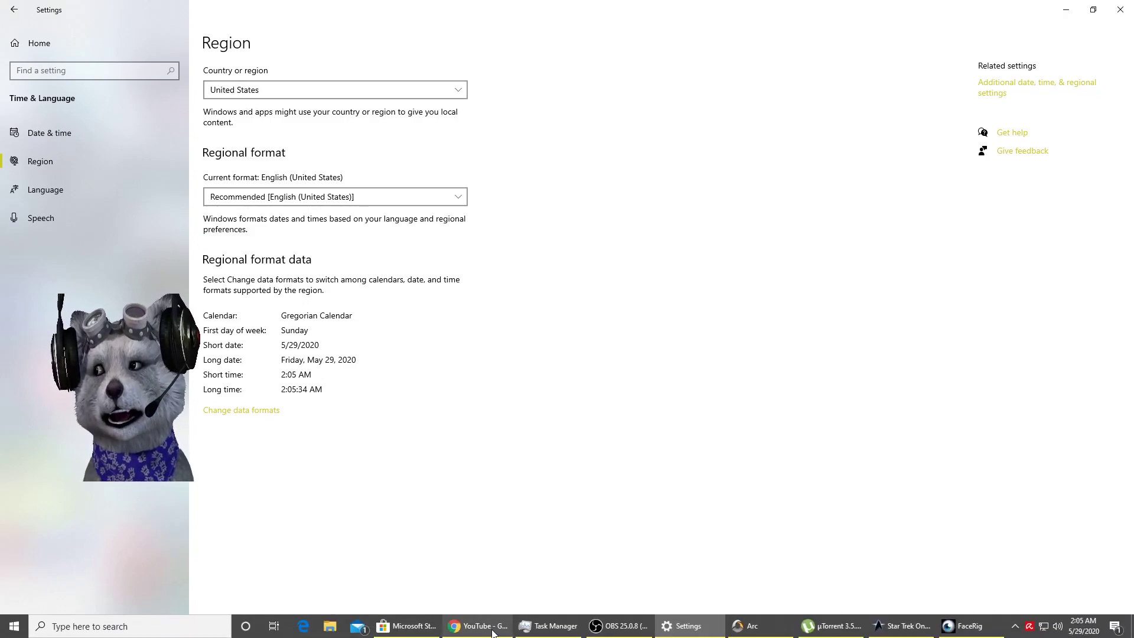
mouse_move(556, 627)
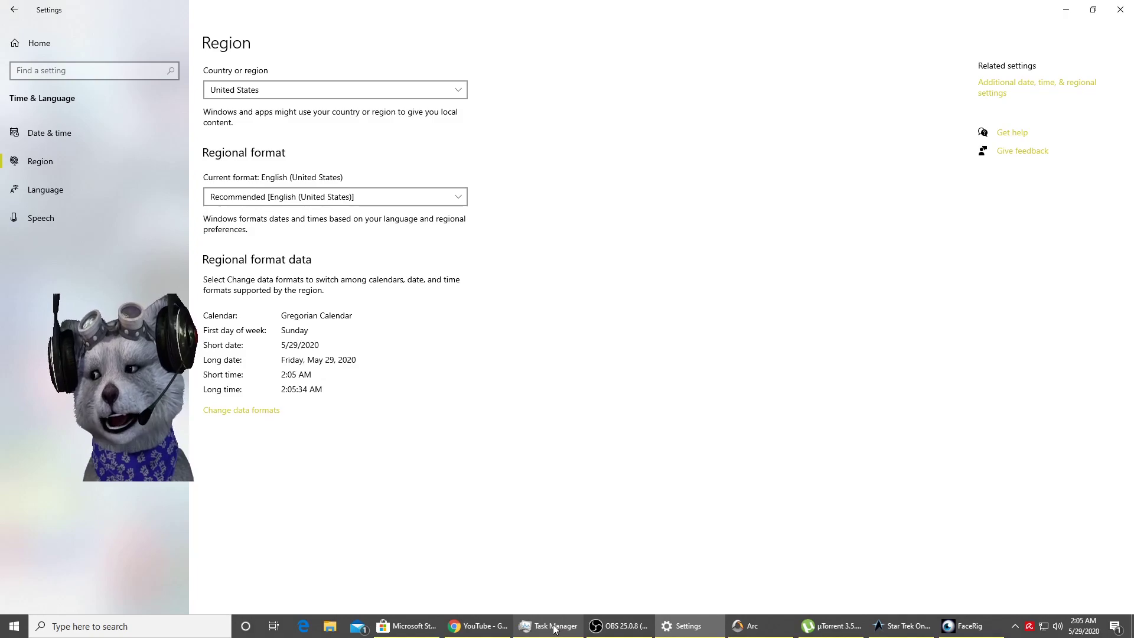
click(27, 42)
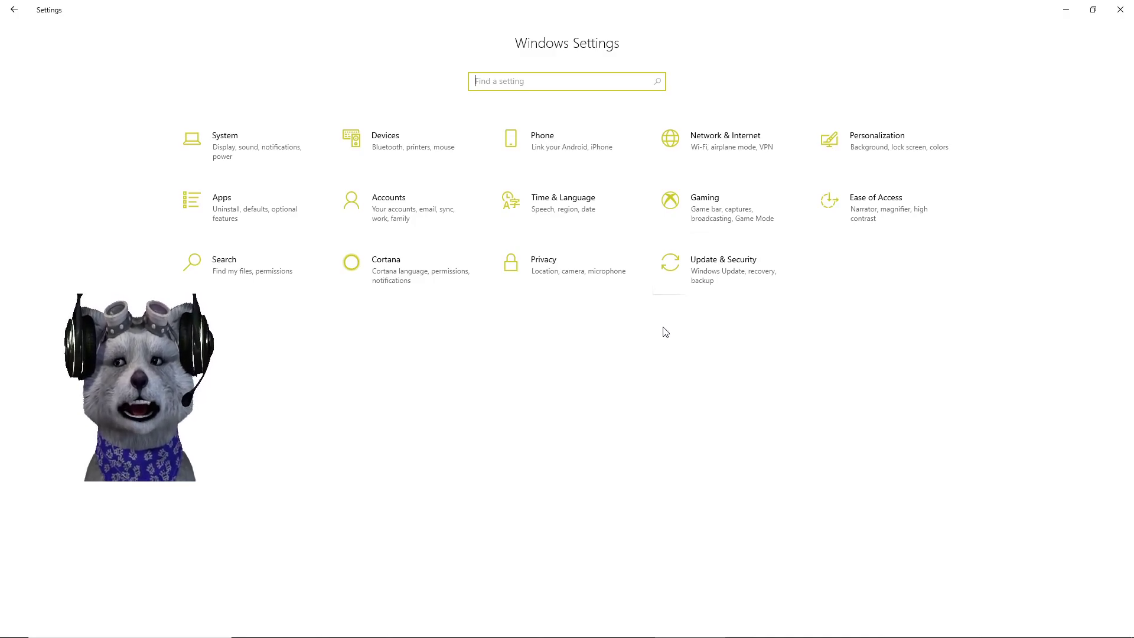
Open Update & Security to see Windows Update reporting the device is up to date.
click(709, 261)
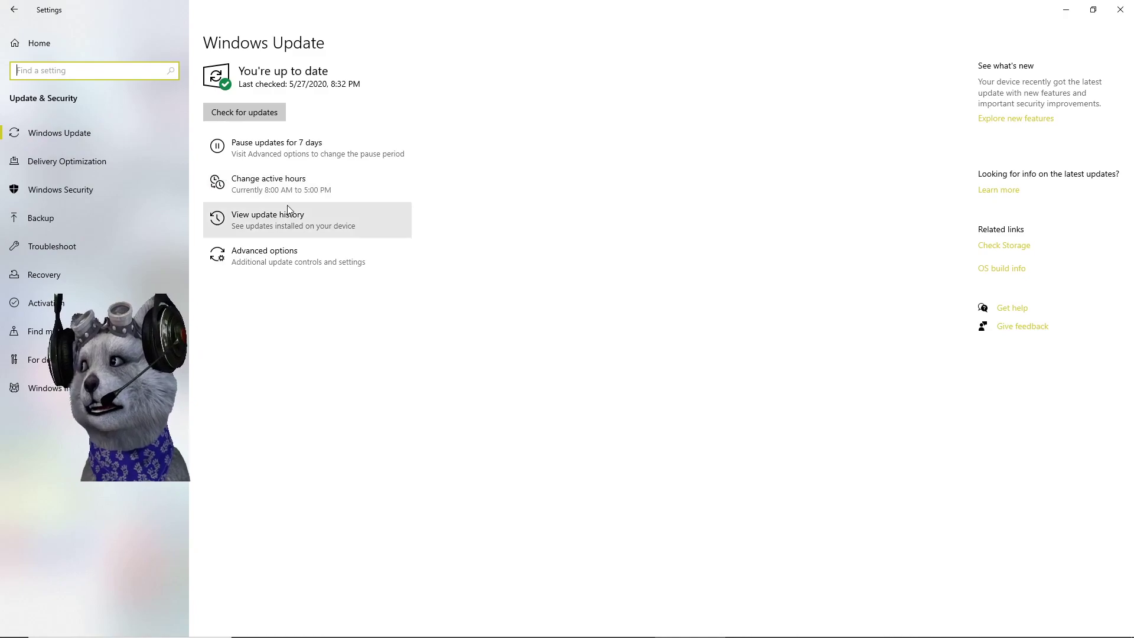
Open the update history and highlight 'Windows 10, version 1909' under Feature Updates.
click(258, 219)
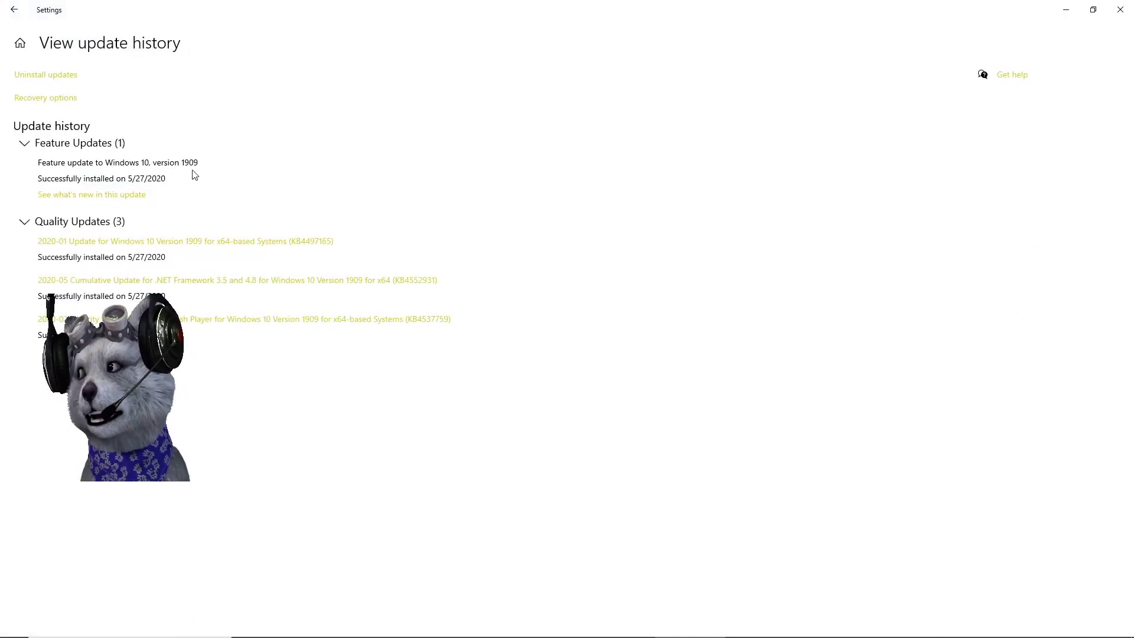
drag(106, 164, 202, 161)
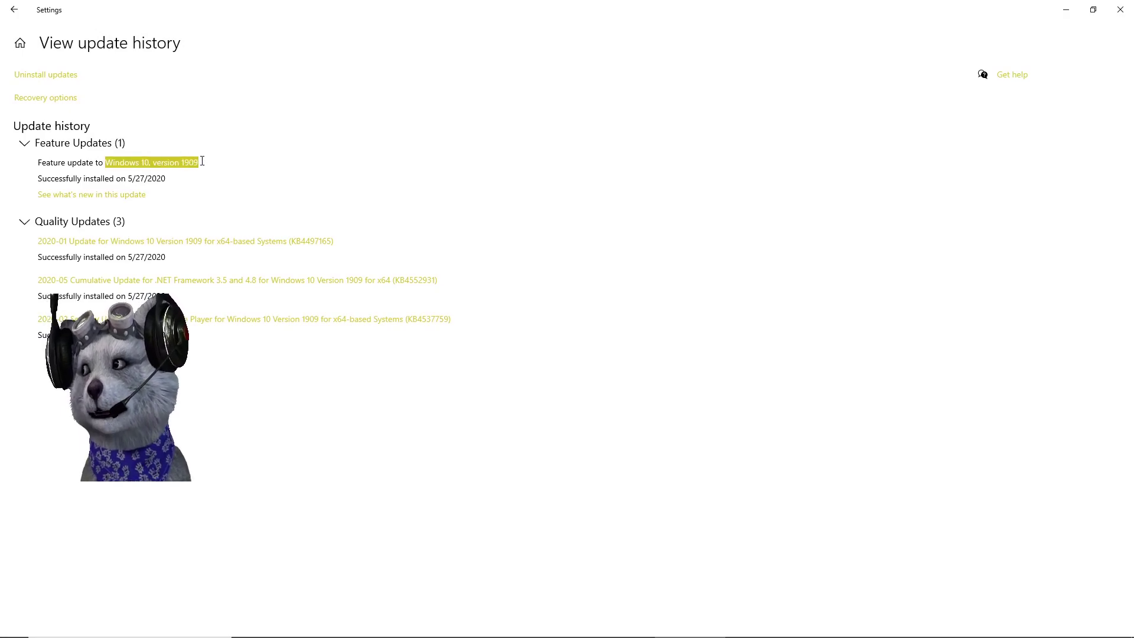
Go back to the Windows Update page, glance at the Store, then bring Settings forward again.
click(10, 12)
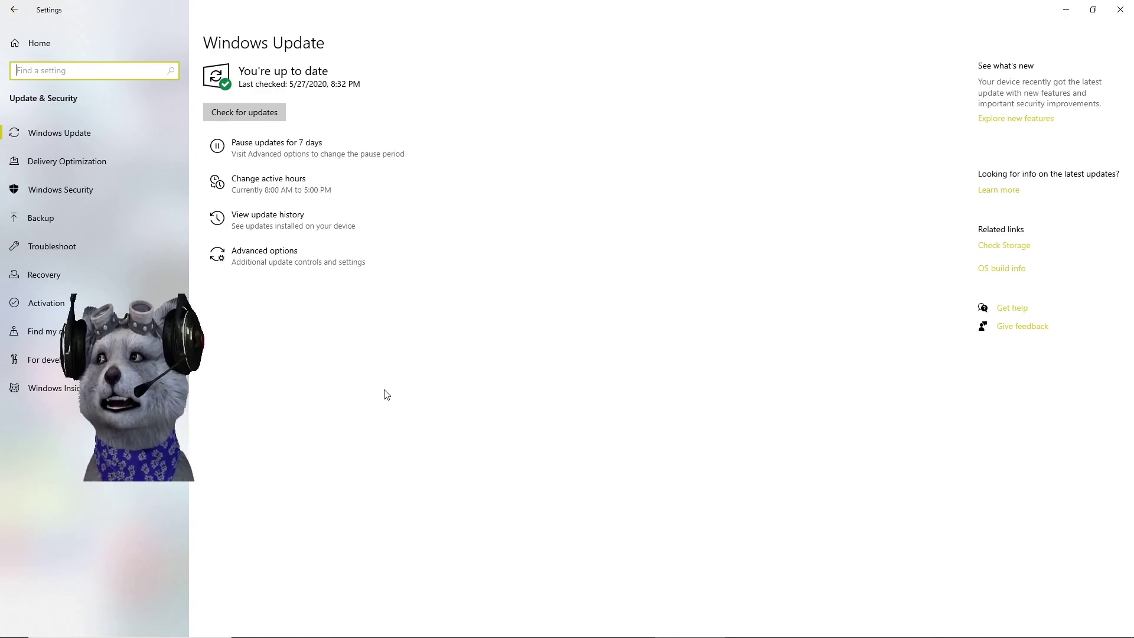
mouse_move(608, 613)
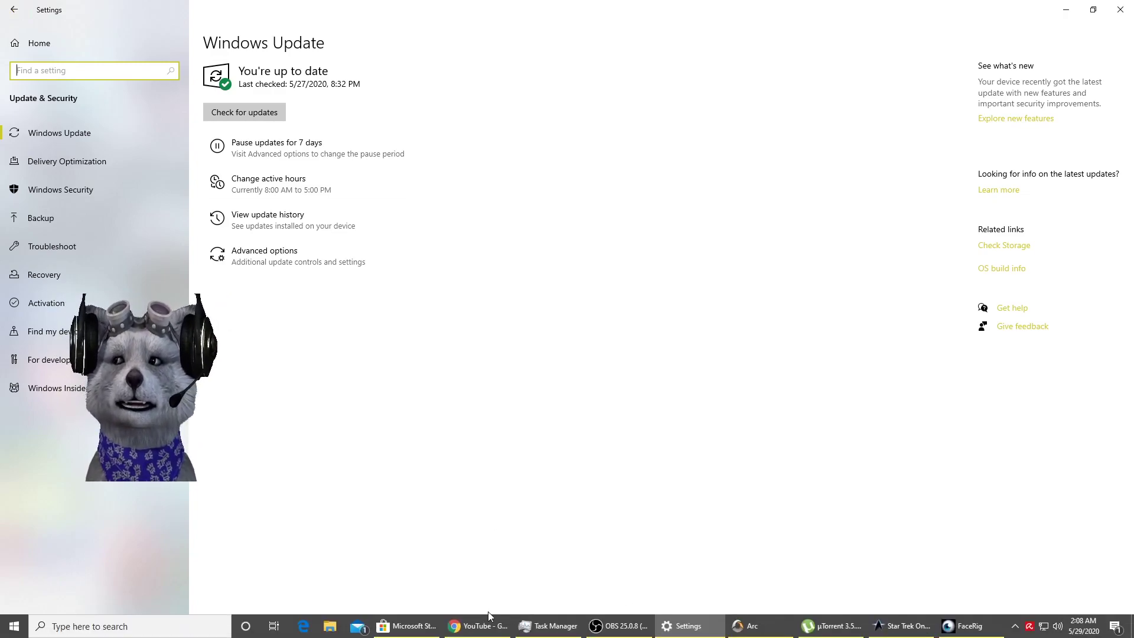
click(423, 627)
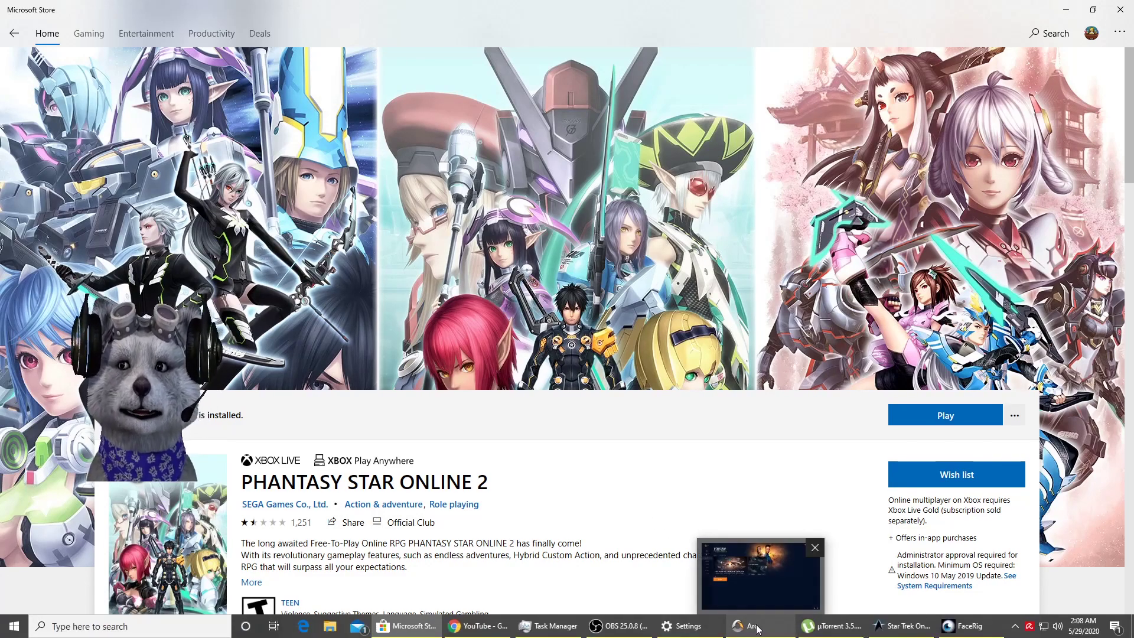
click(687, 627)
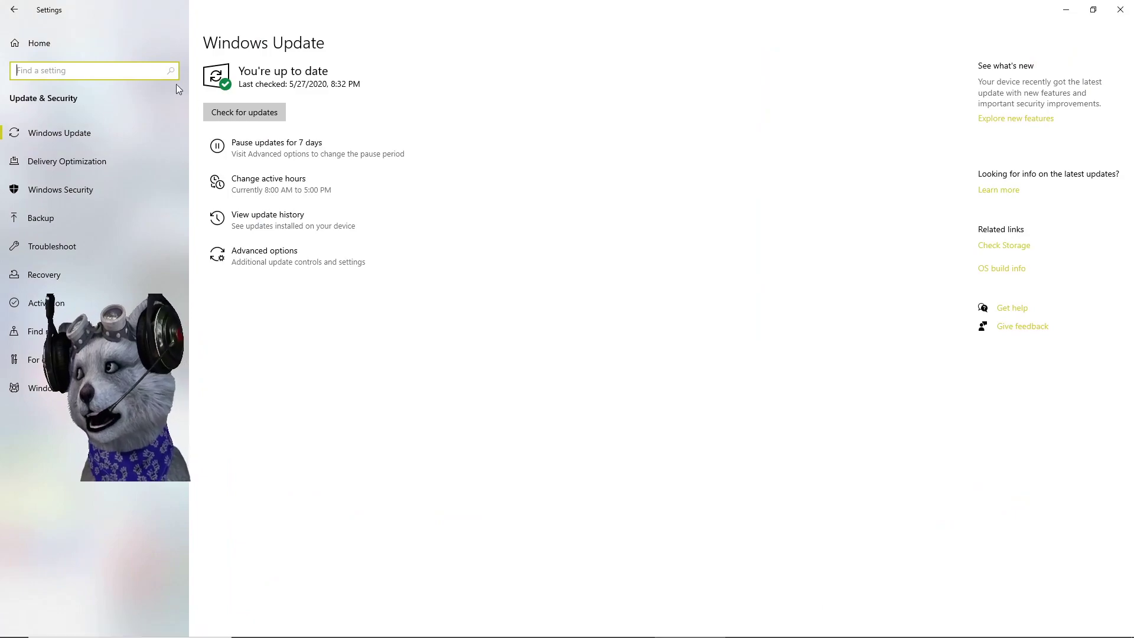
From the Settings home, search 'storage' and open the Storage settings.
click(14, 10)
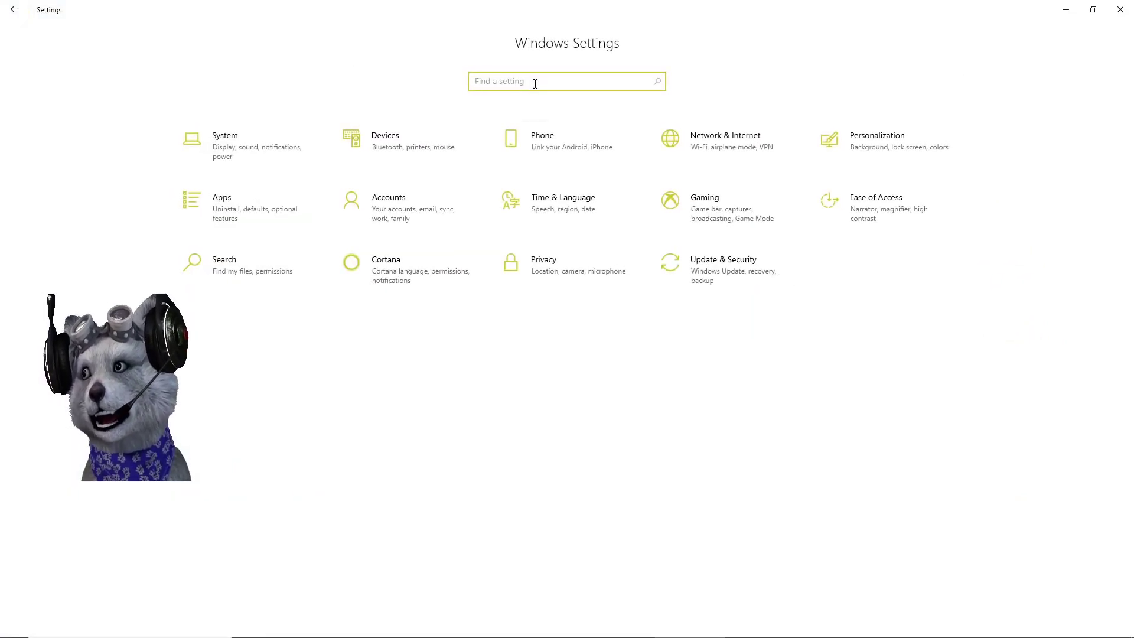
text(so)
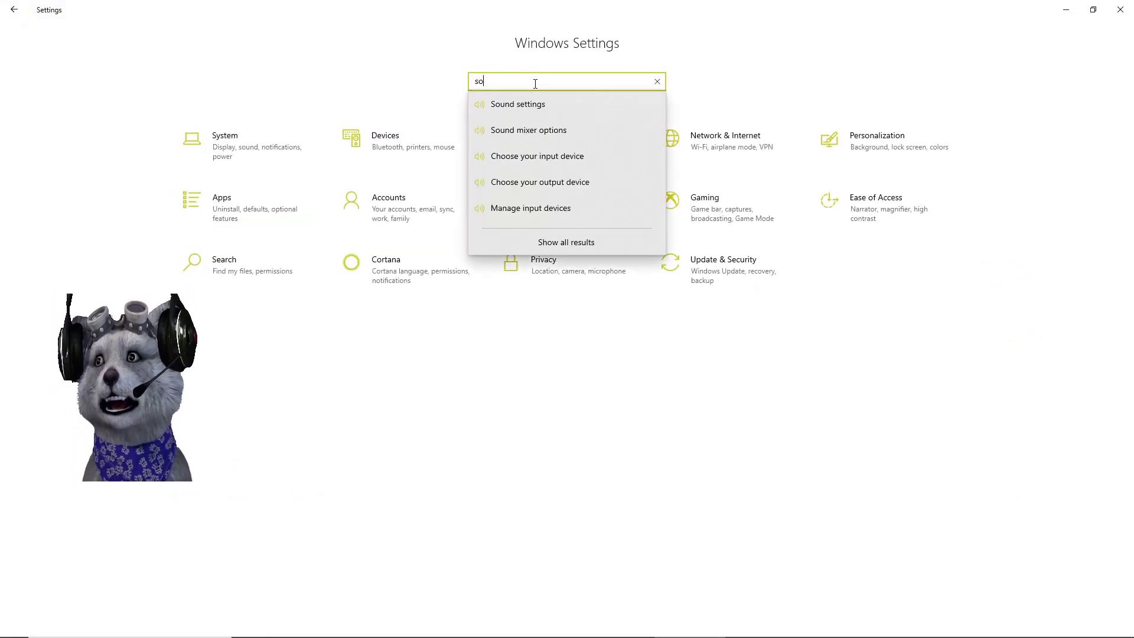
key(BackSpace)
text(torage)
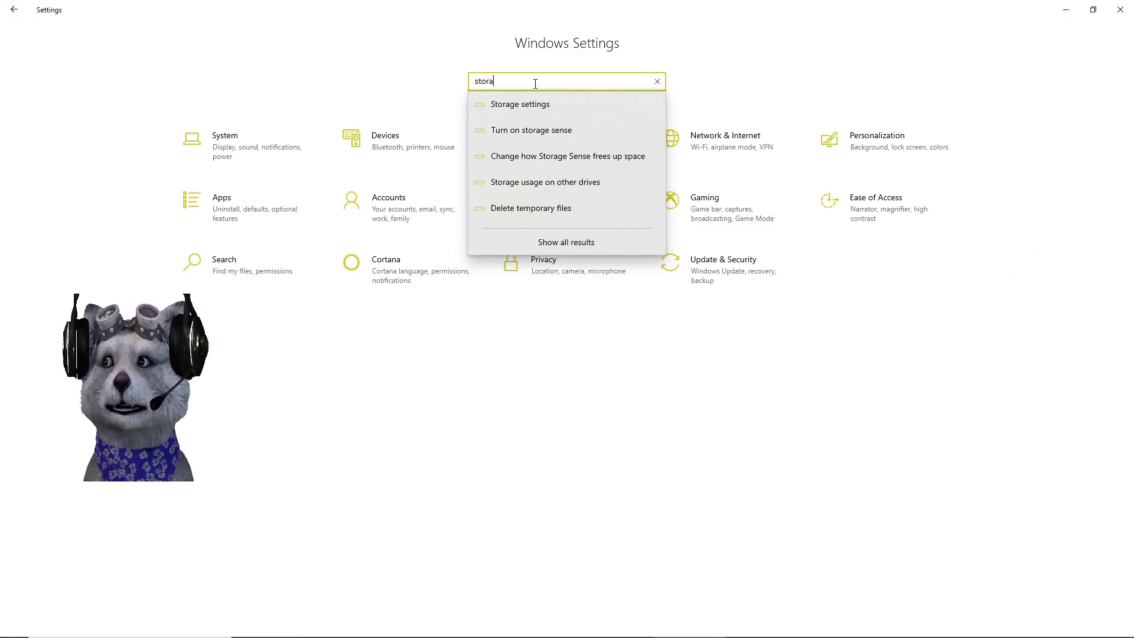
click(522, 105)
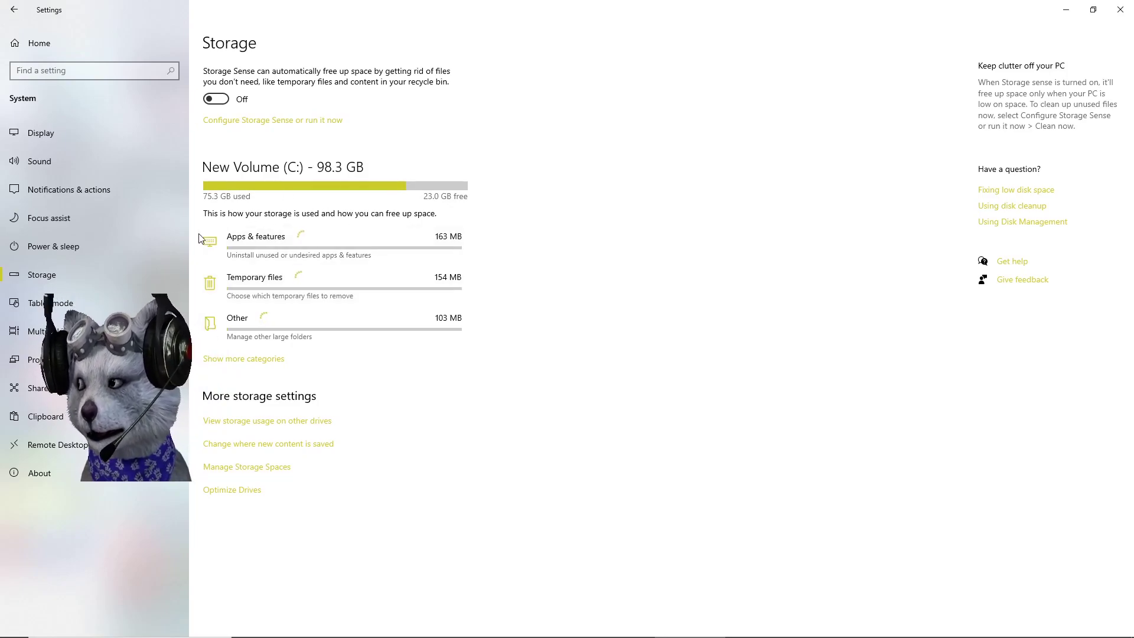
Review where new content is saved, with new apps on New Volume (E:), then back out home.
click(248, 451)
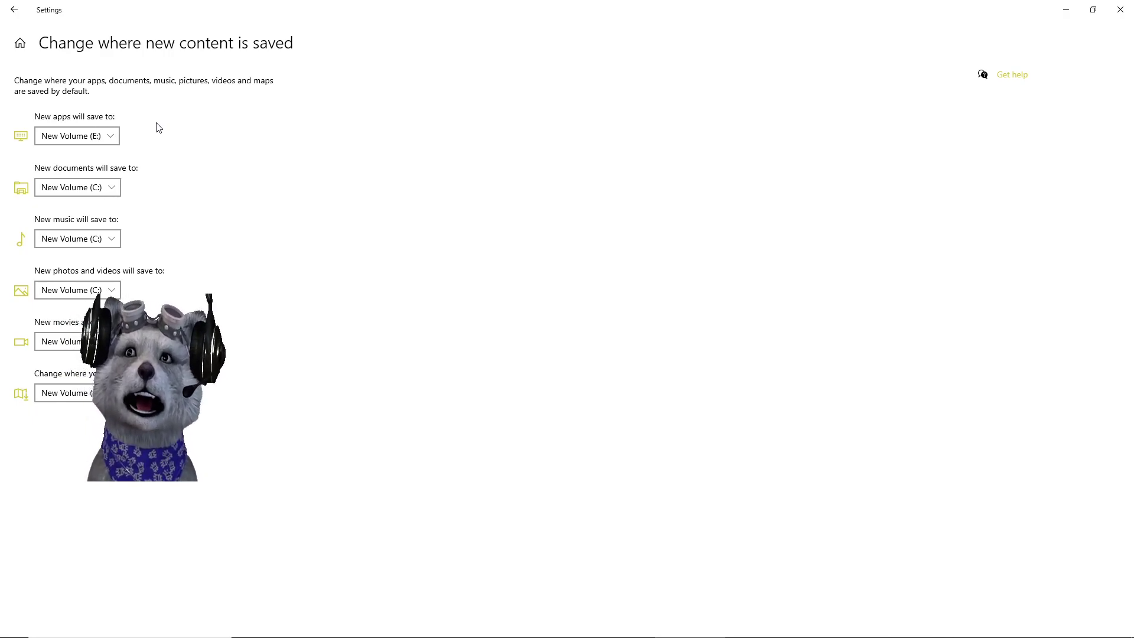
click(7, 11)
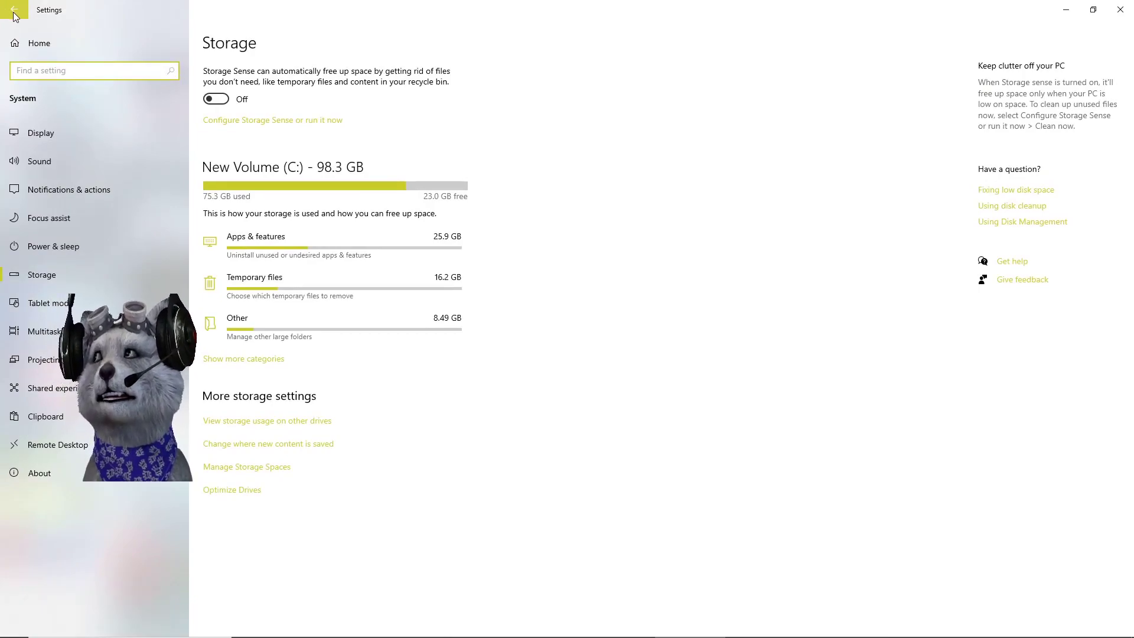
click(13, 13)
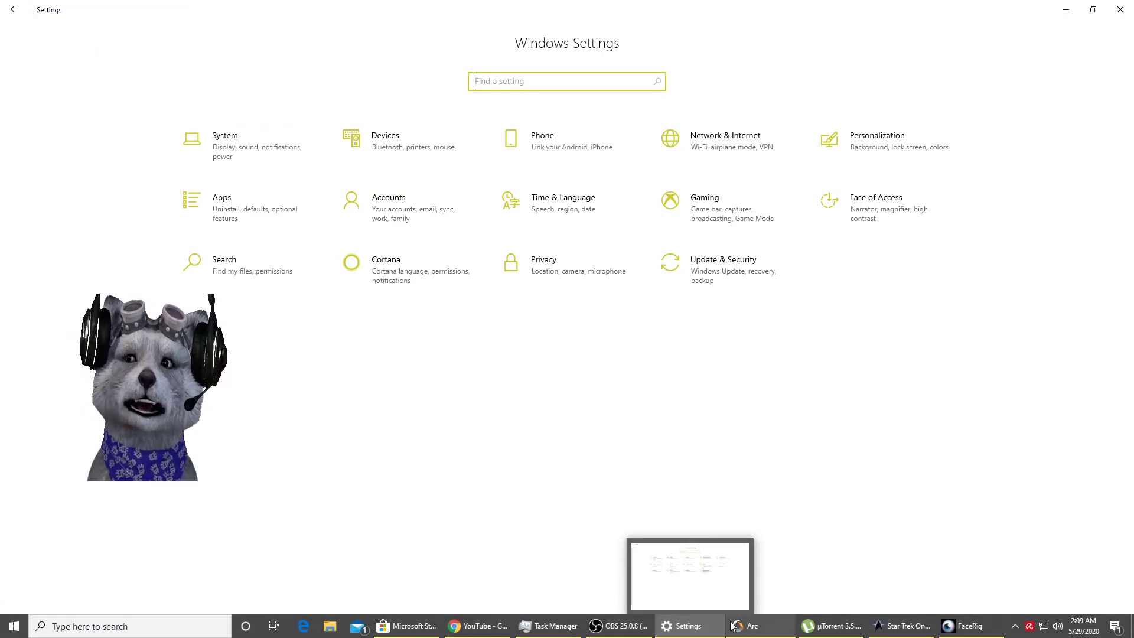
mouse_move(732, 624)
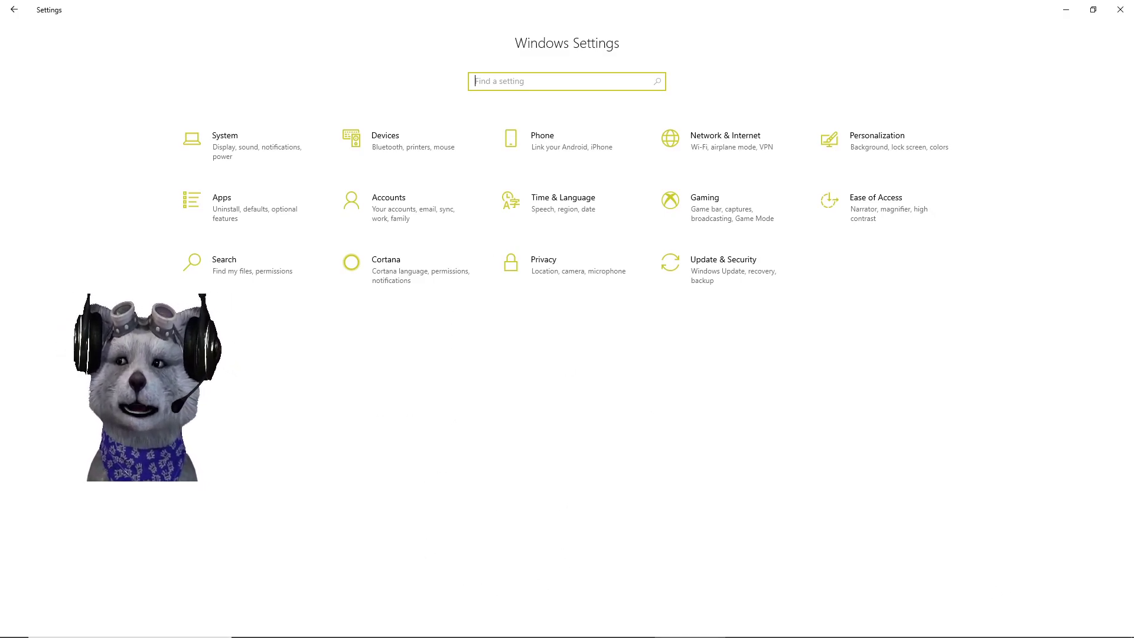
mouse_move(564, 631)
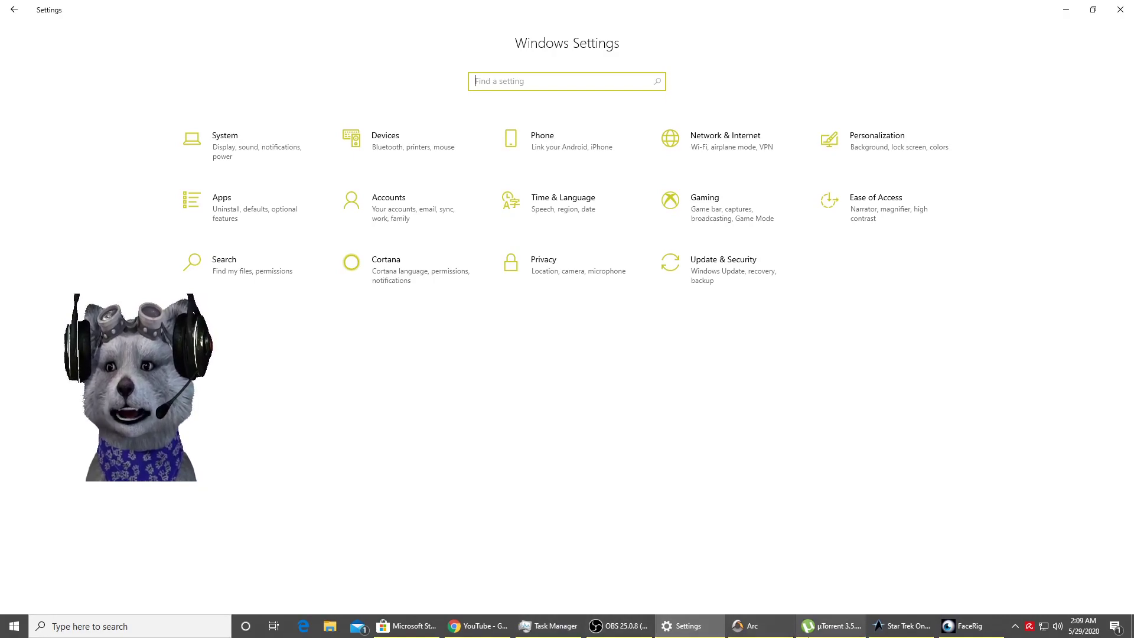
Bring up the installed Phantasy Star Online 2 Store page and scroll through its ratings and reviews.
click(416, 626)
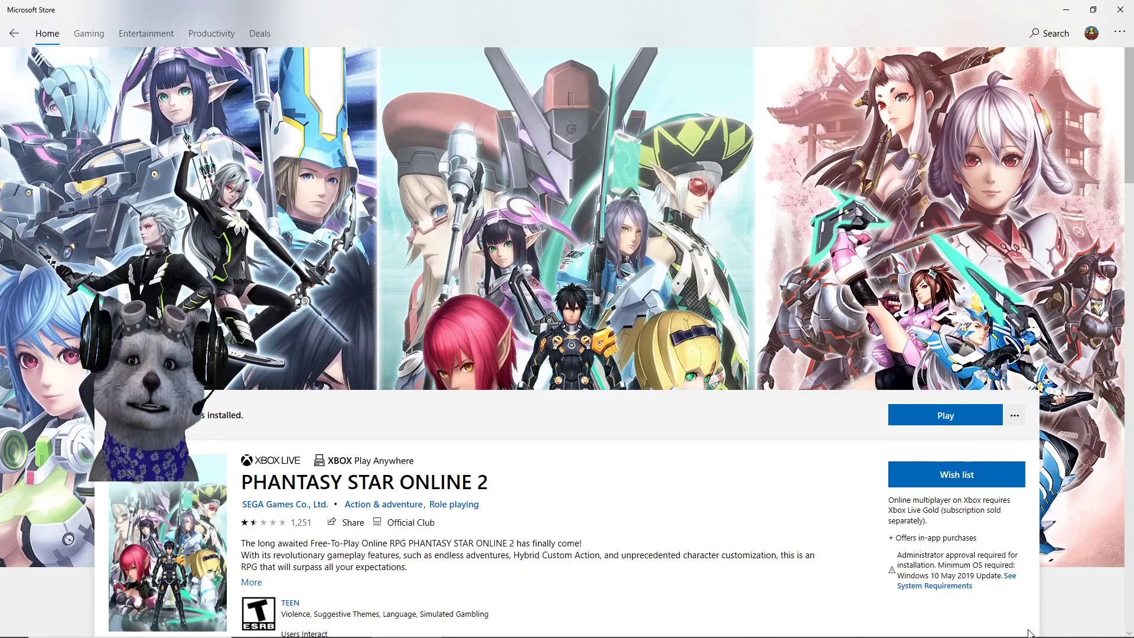
mouse_move(1029, 629)
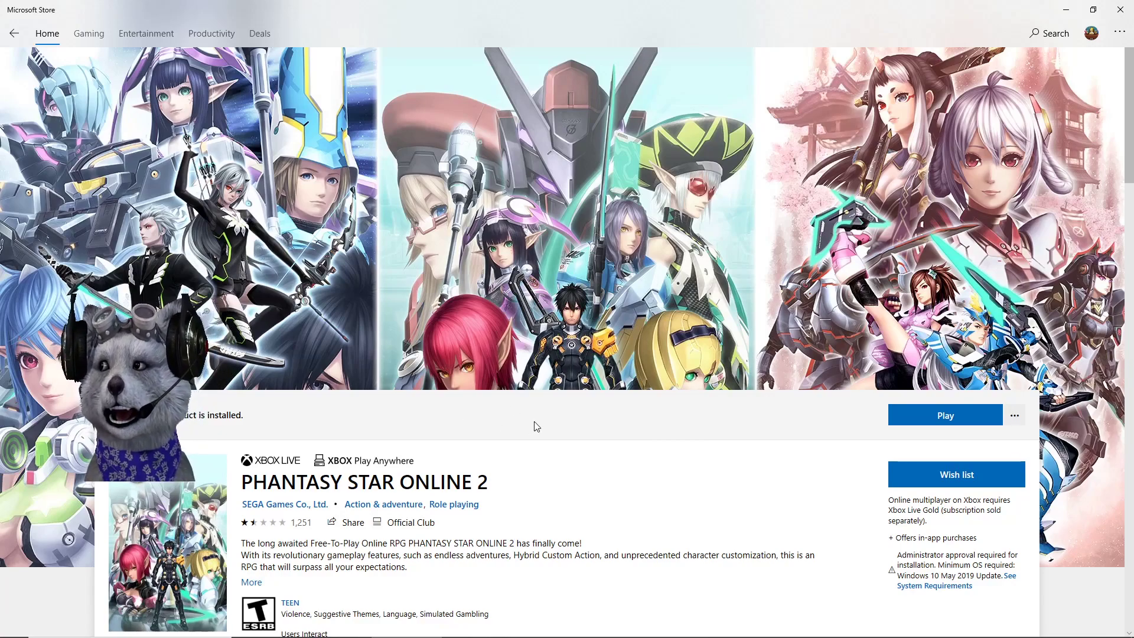
scroll(534, 425, down, 5)
scroll(535, 425, up, 1)
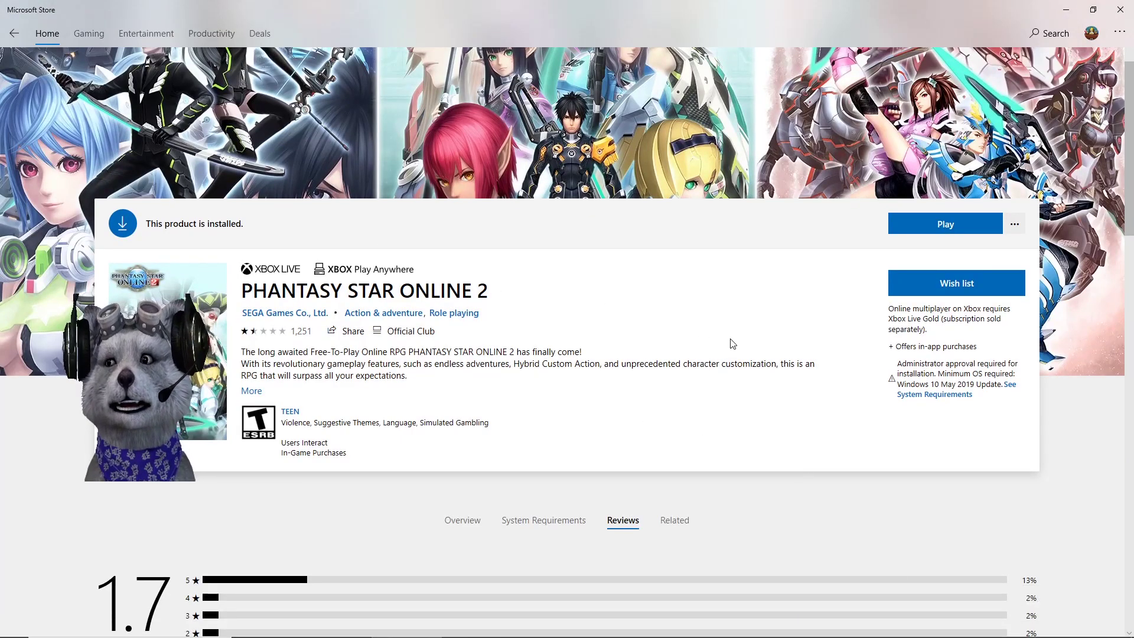
scroll(754, 273, down, 5)
scroll(754, 273, up, 5)
scroll(738, 284, down, 1)
scroll(760, 303, down, 4)
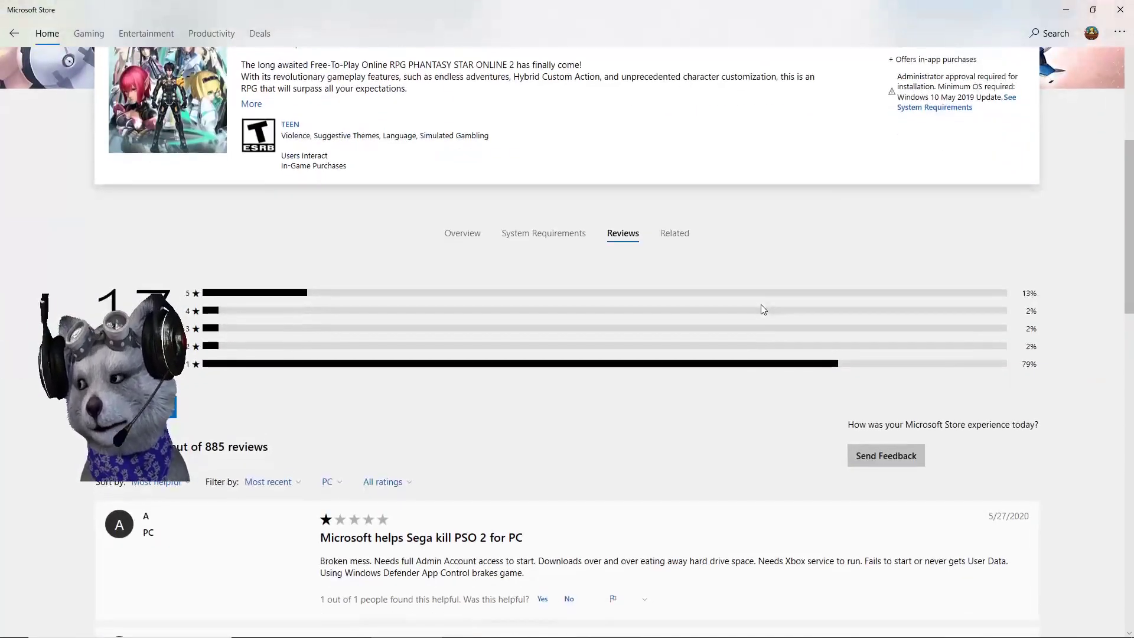
scroll(761, 303, up, 8)
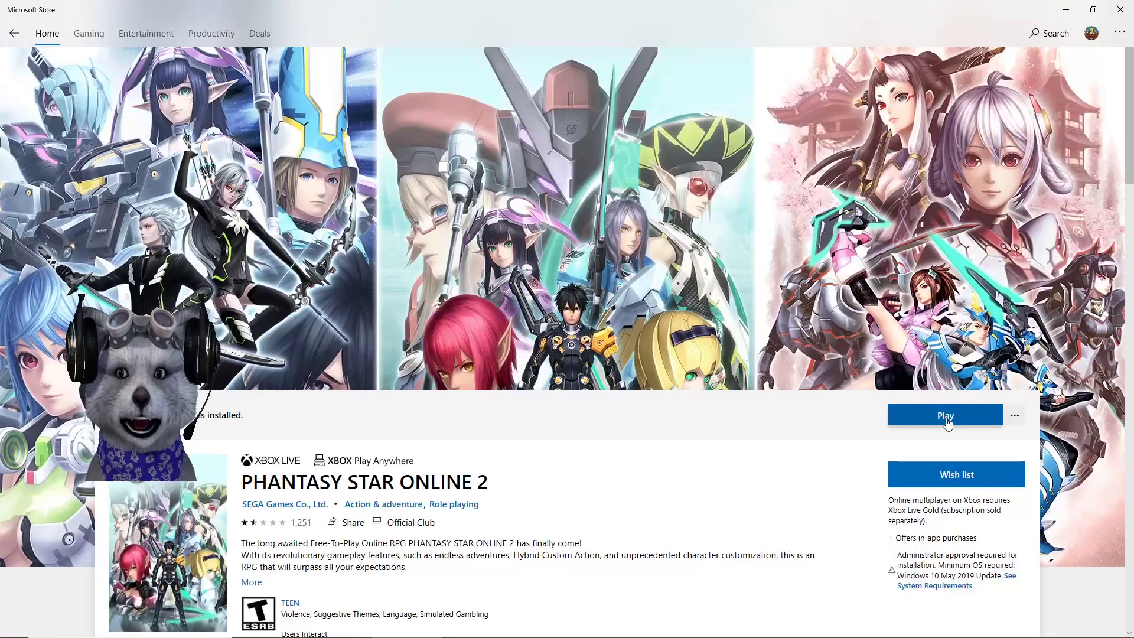
Press Play on the Phantasy Star Online 2 page and browse the launcher's news feed.
click(946, 418)
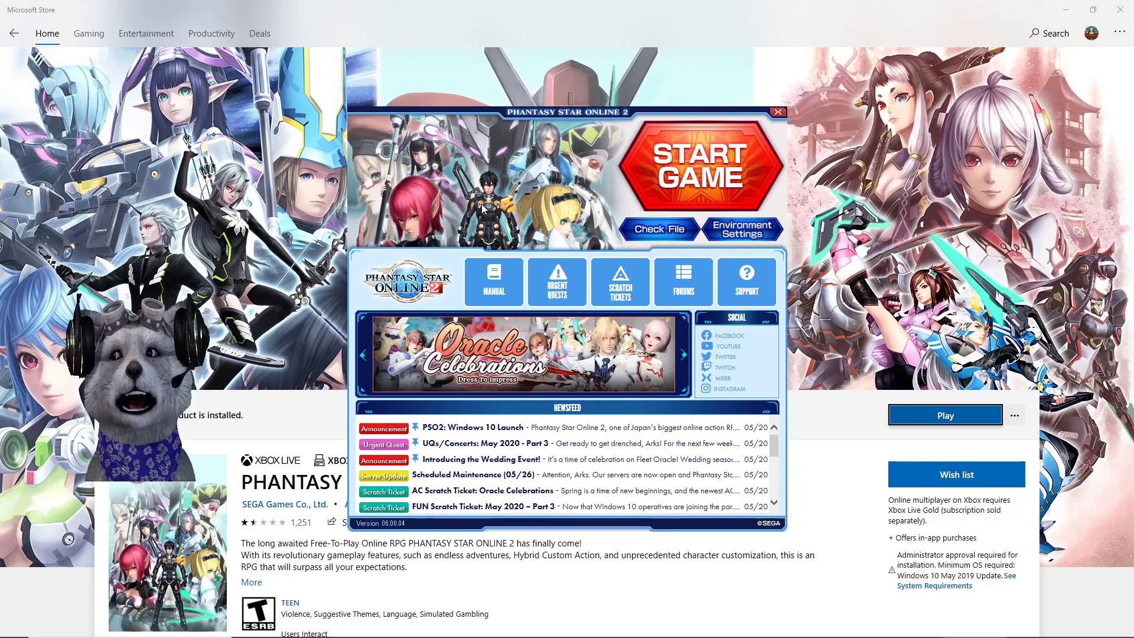
scroll(169, 491, down, 15)
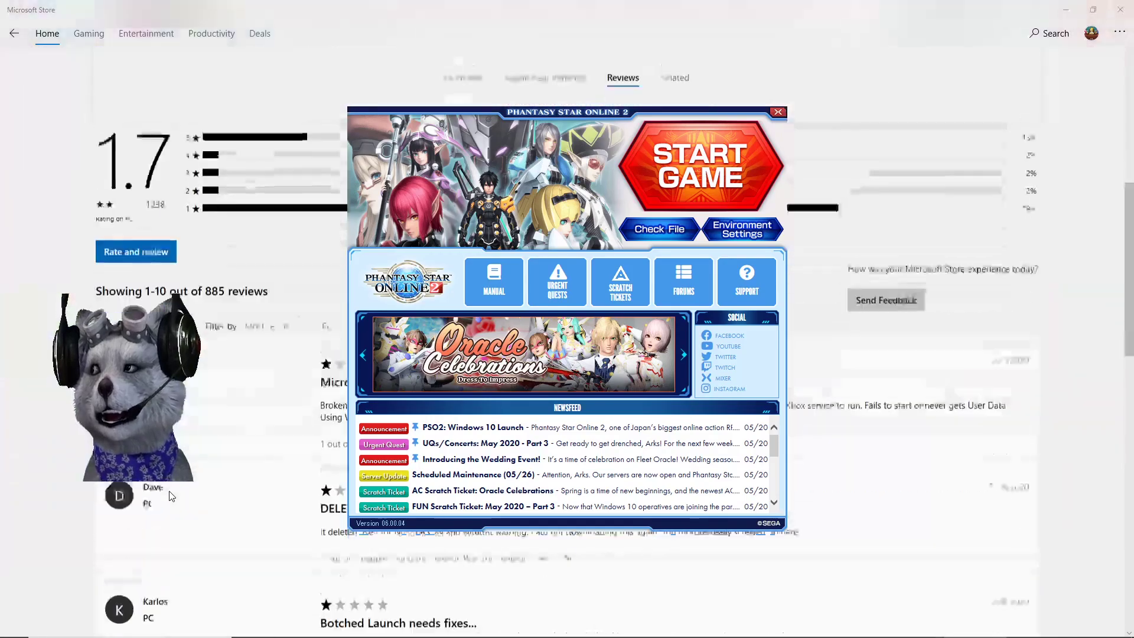
scroll(169, 495, down, 5)
scroll(171, 490, up, 10)
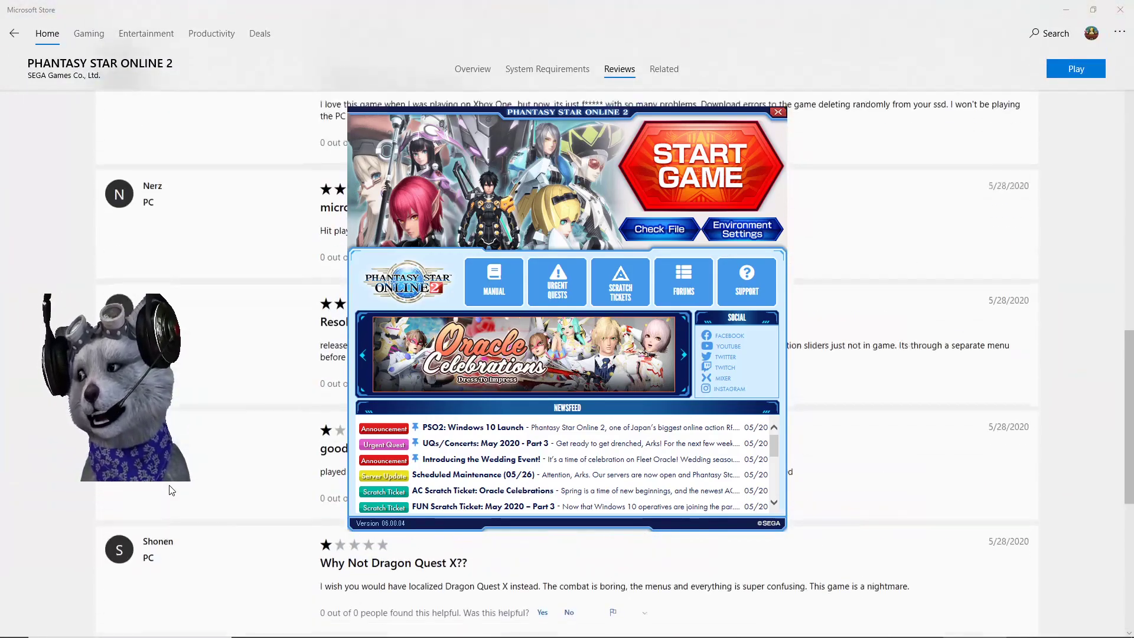
scroll(170, 489, up, 15)
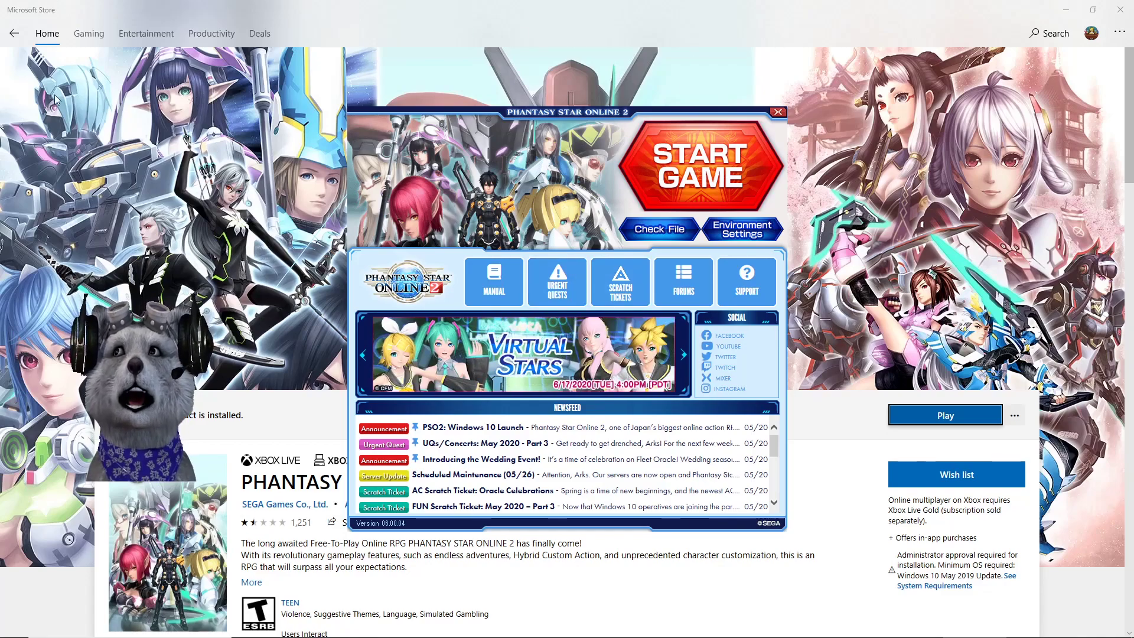
Open Environment Settings and confirm Virtual Full Screen Mode on the Screen tab.
click(750, 232)
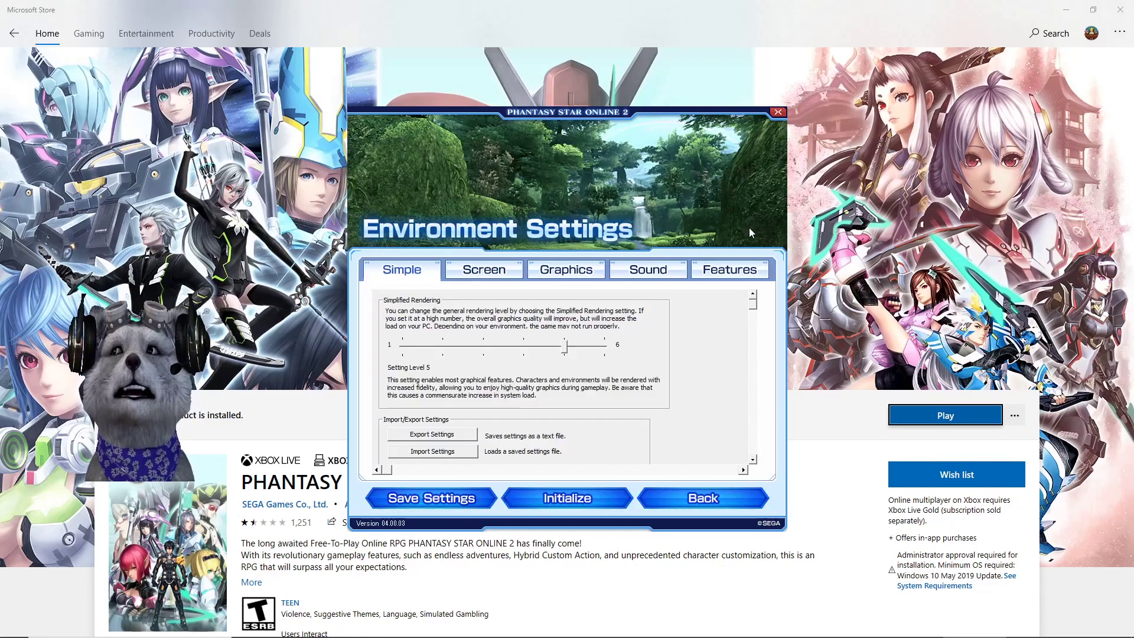
click(484, 269)
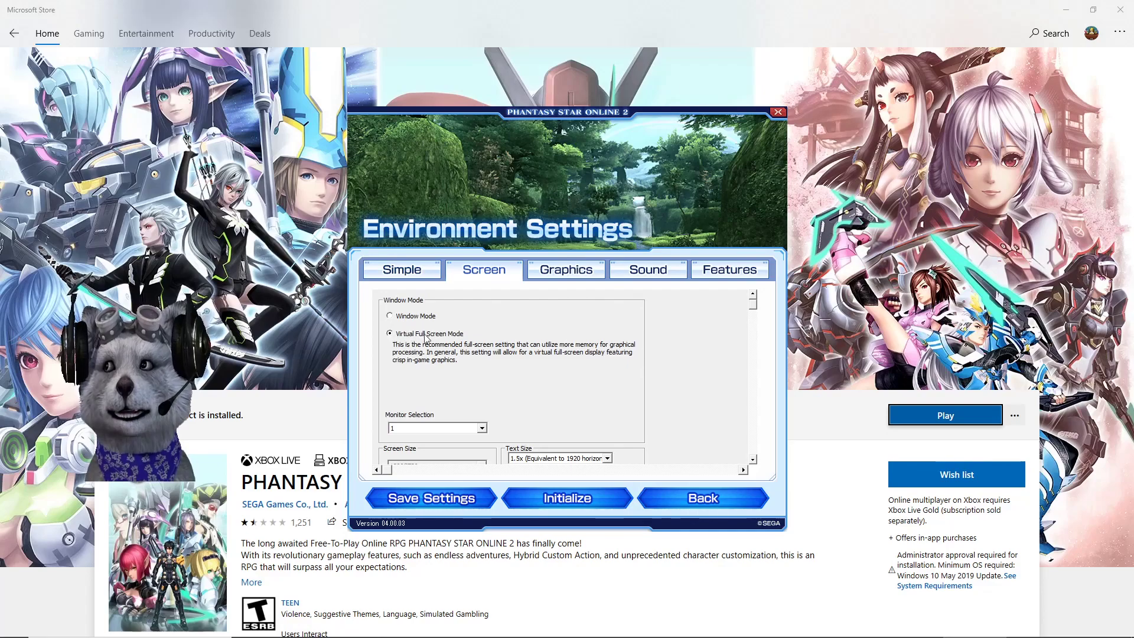
scroll(557, 376, down, 5)
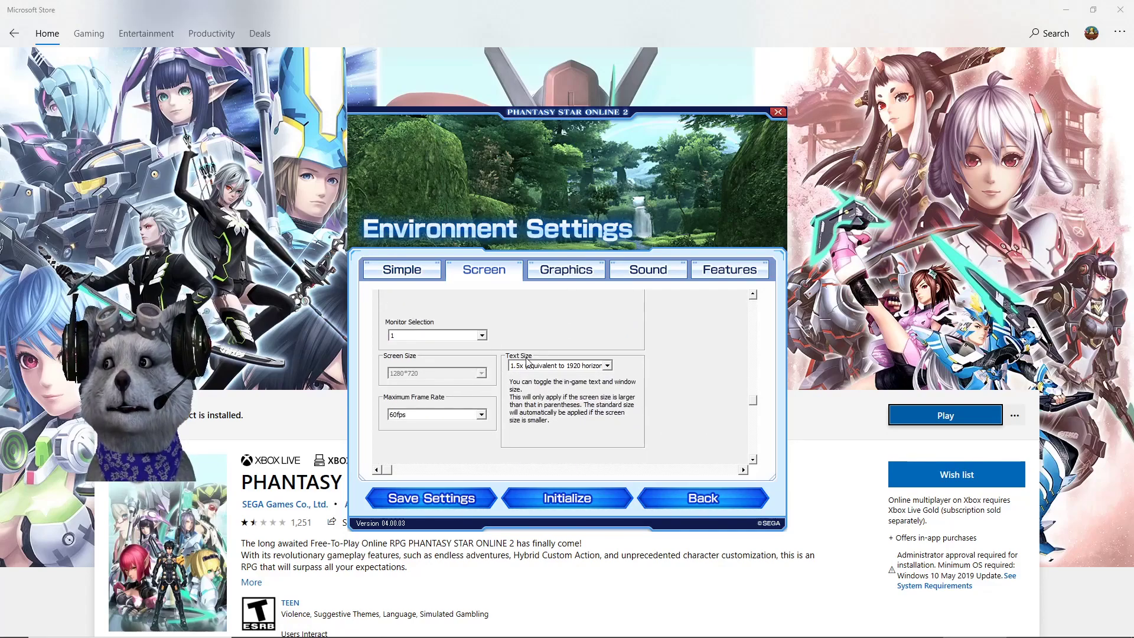
scroll(698, 422, up, 5)
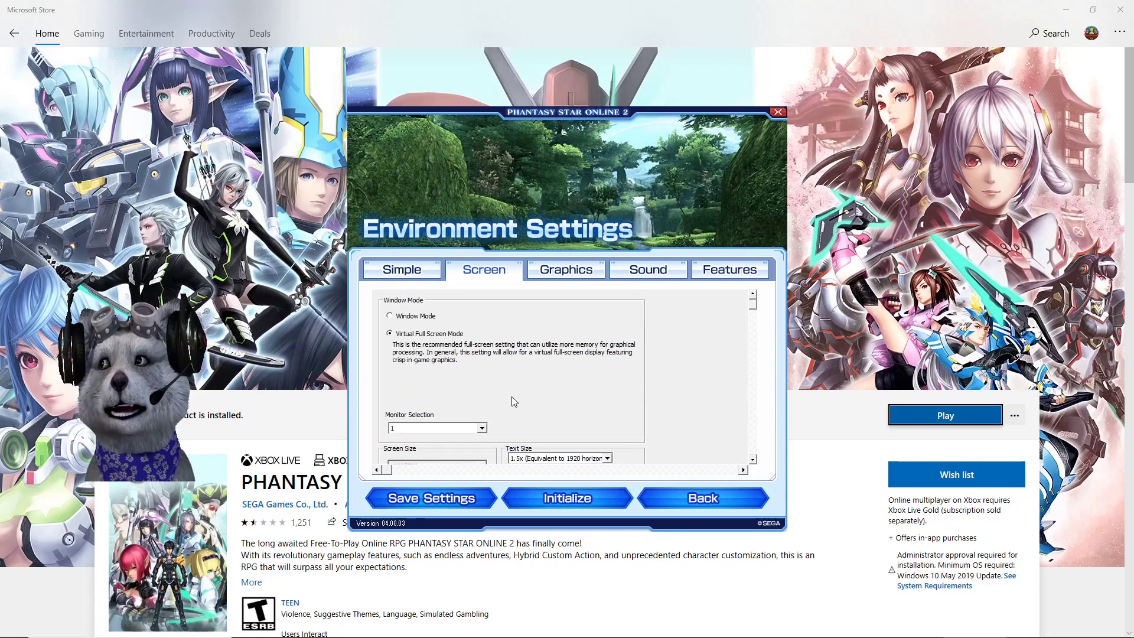
scroll(655, 420, down, 2)
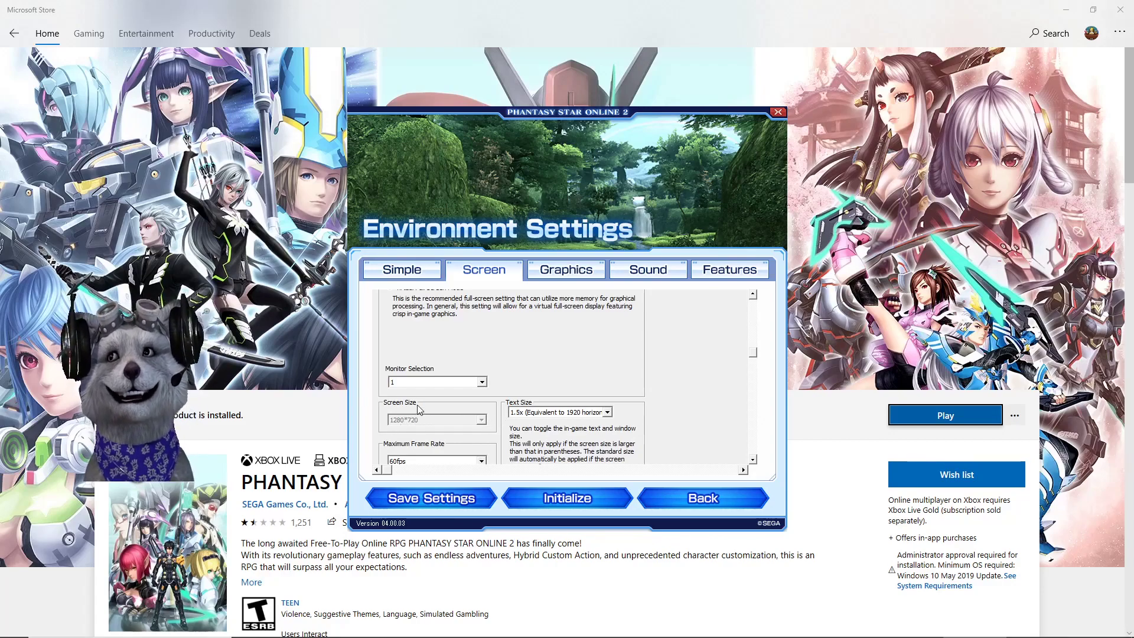
scroll(602, 356, up, 2)
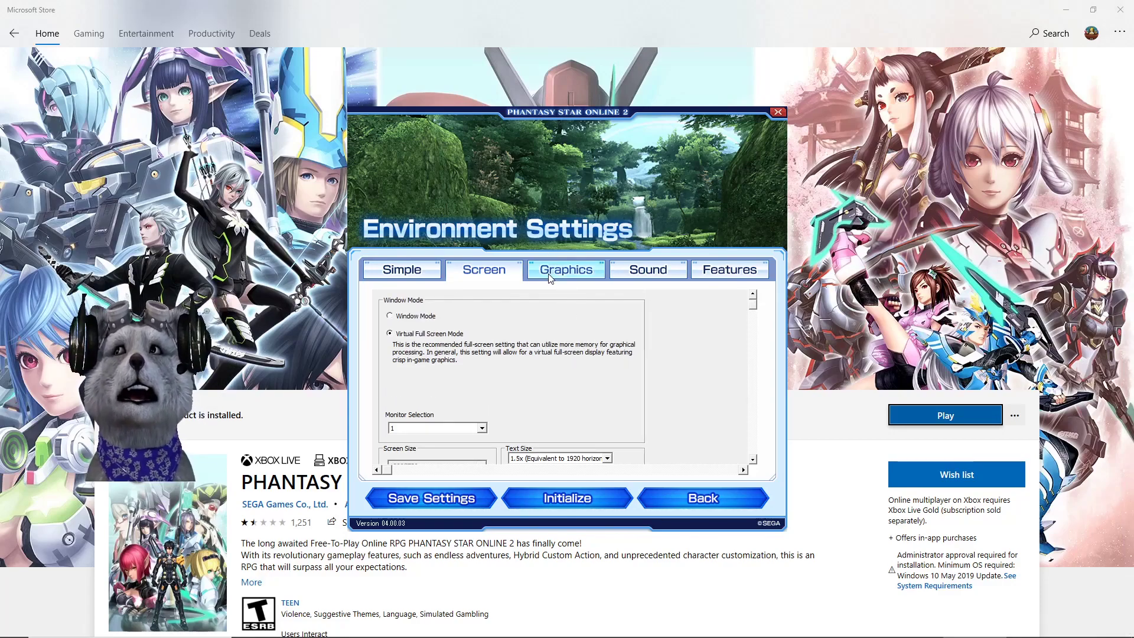
Look over the Graphics, Sound and Features tabs, then save the environment settings.
click(589, 272)
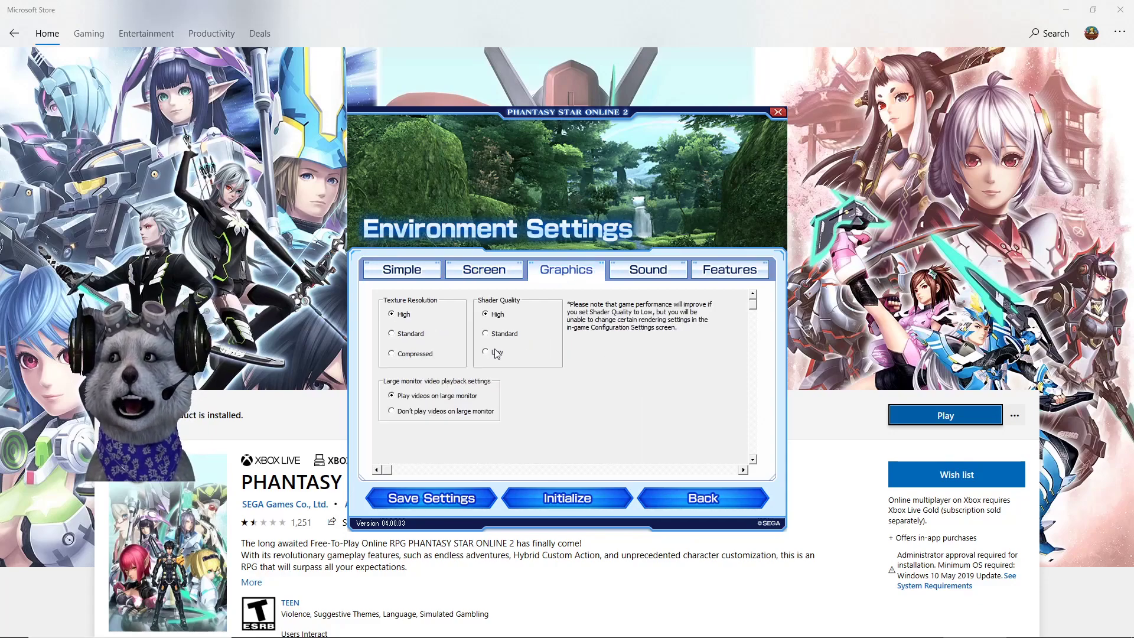
click(659, 278)
click(716, 274)
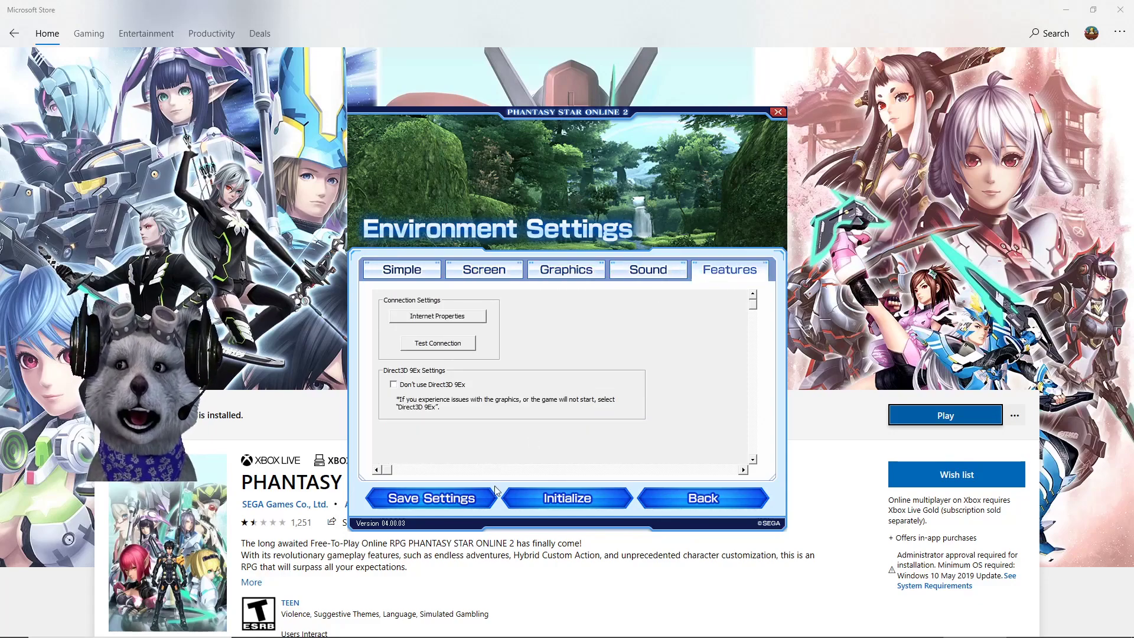
click(440, 503)
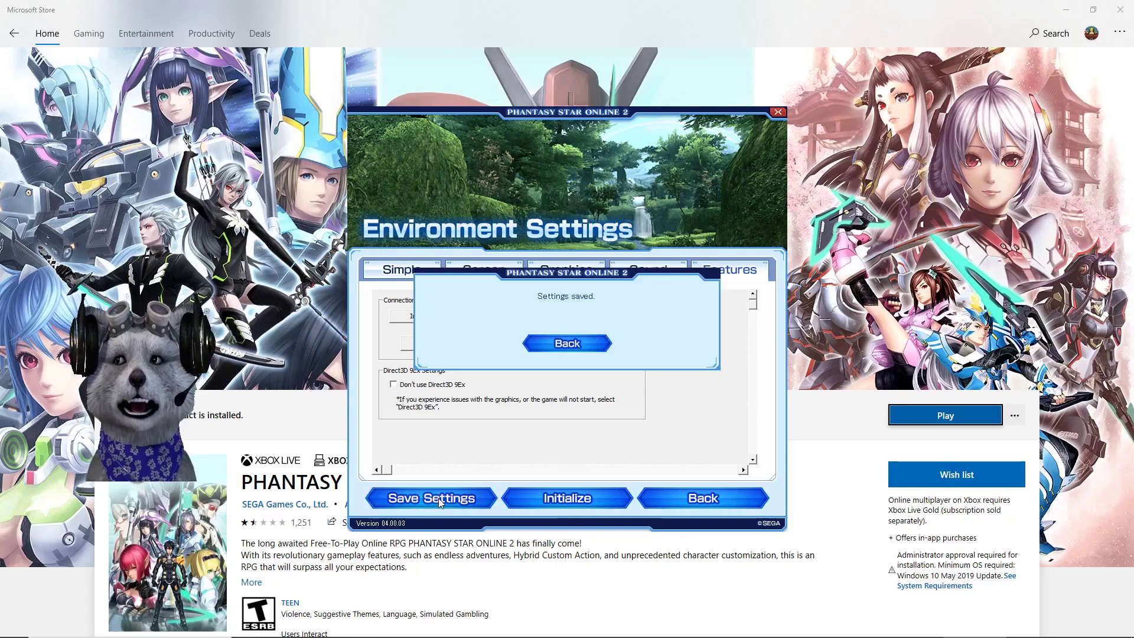
click(582, 345)
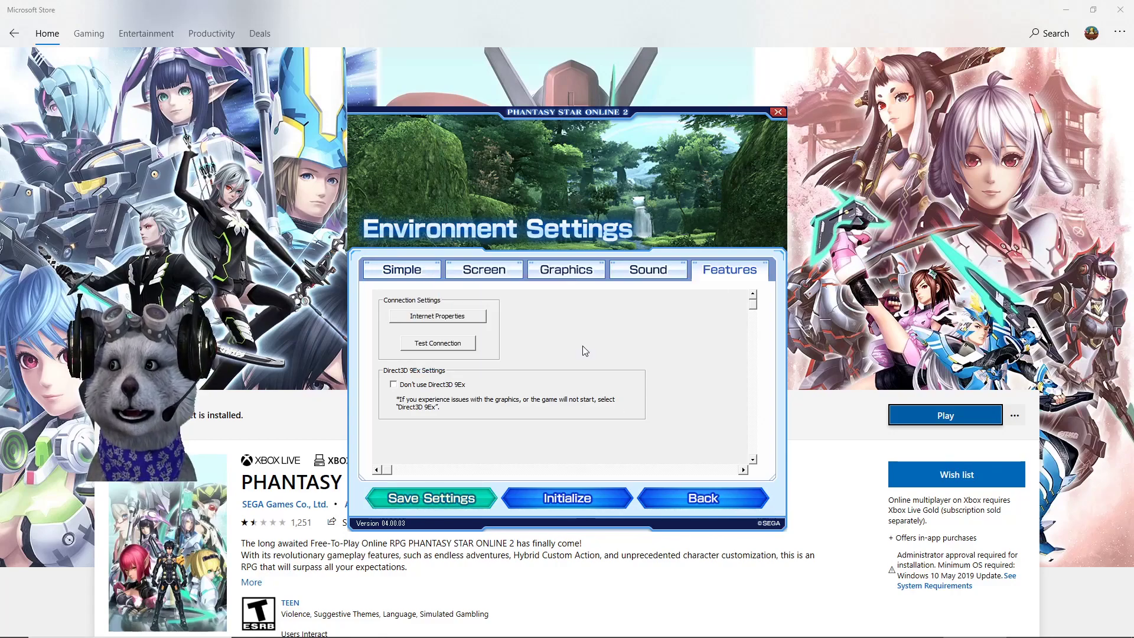
Start the game from the launcher's main screen and dismiss Avira's 'Host file blocked' alert.
click(674, 497)
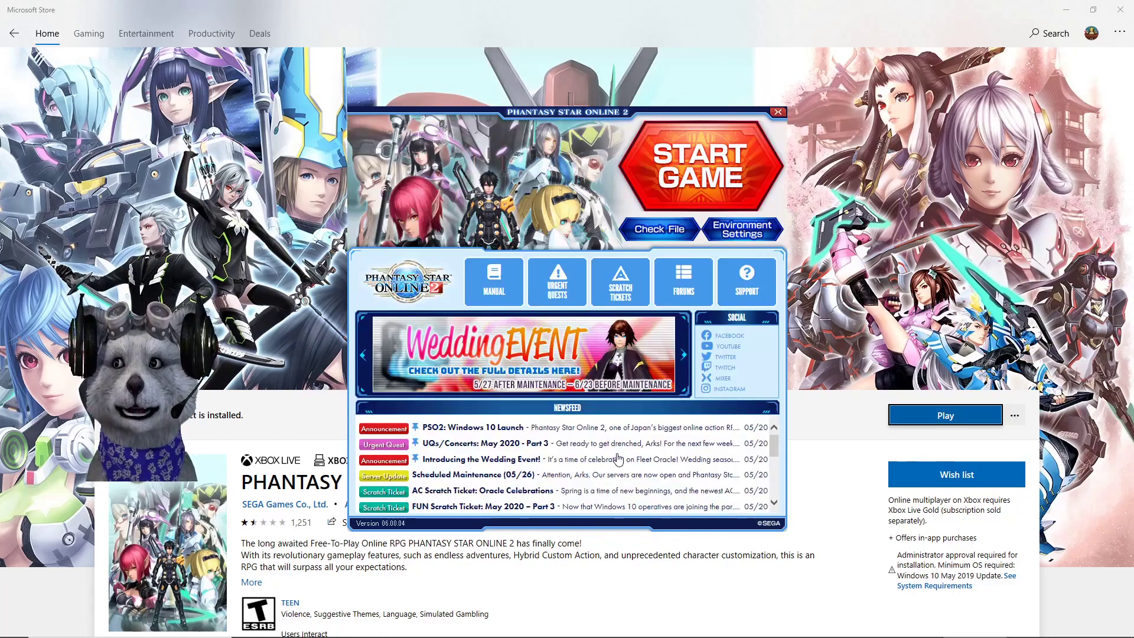
click(684, 160)
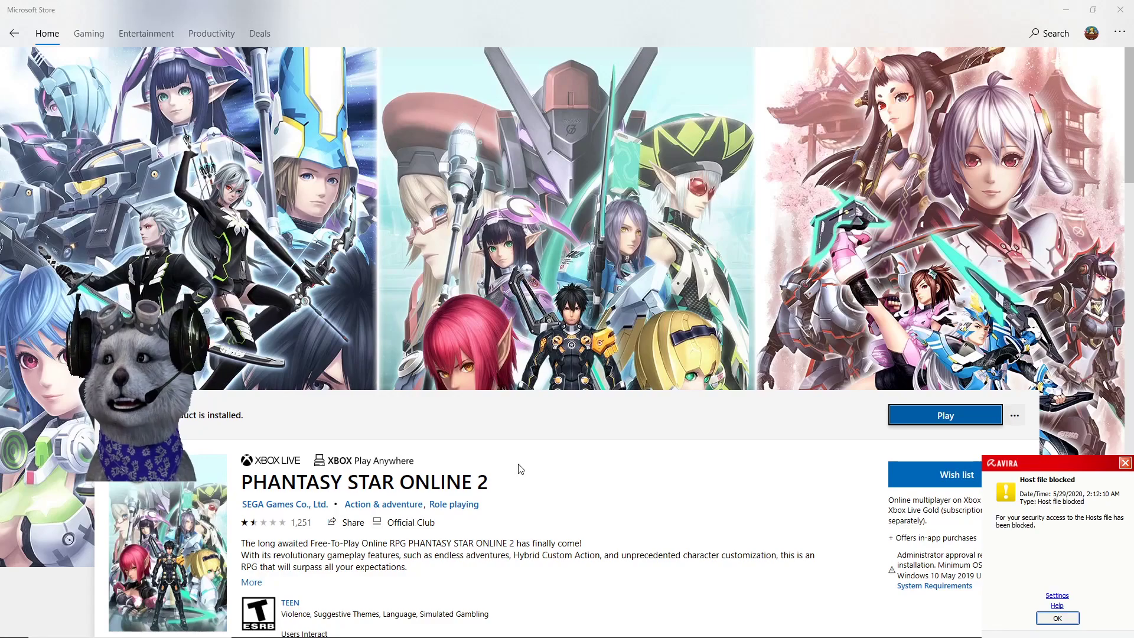
click(1057, 618)
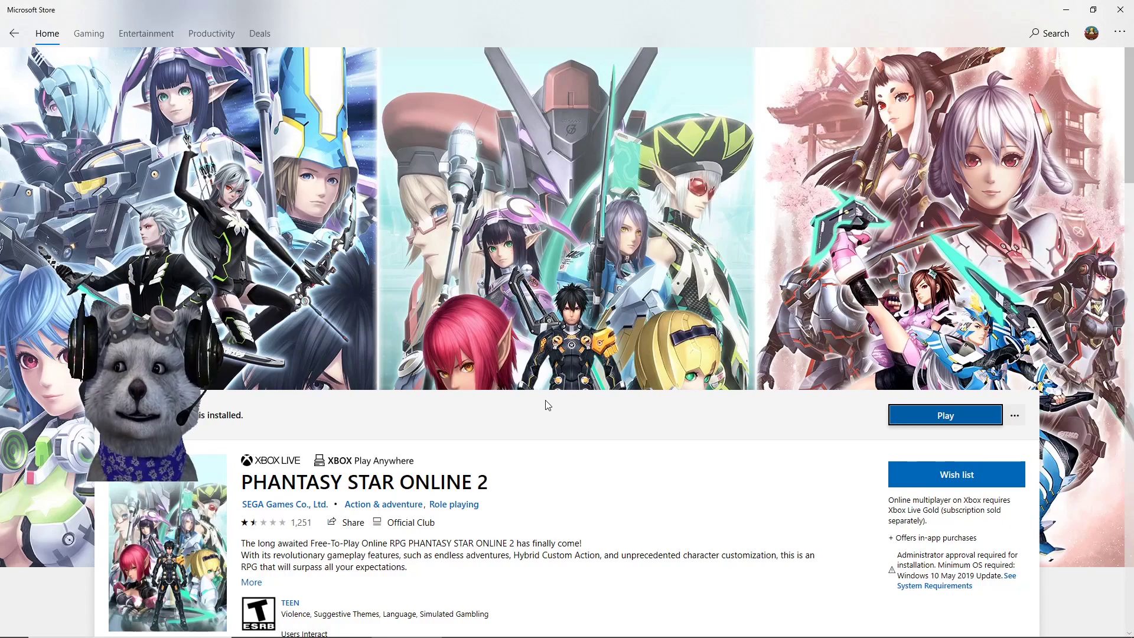
Wait while the launched Phantasy Star Online 2 loads up to its title screen.
mouse_move(732, 616)
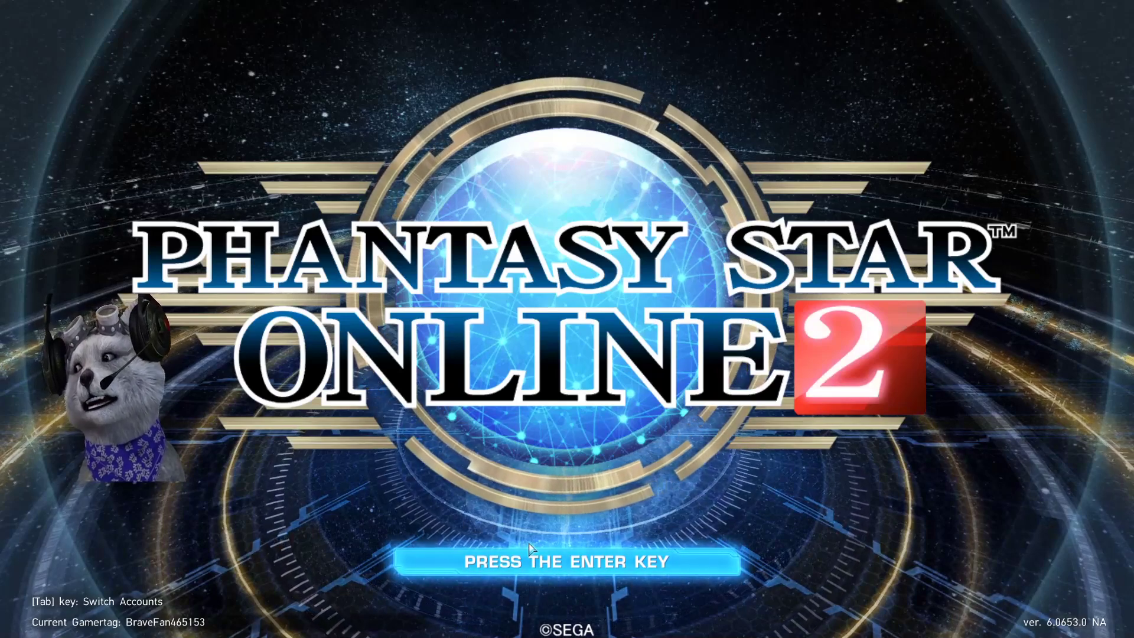
Pass the title screen, agree to the End-User Agreement, and choose Start Game in the Login Menu.
click(469, 562)
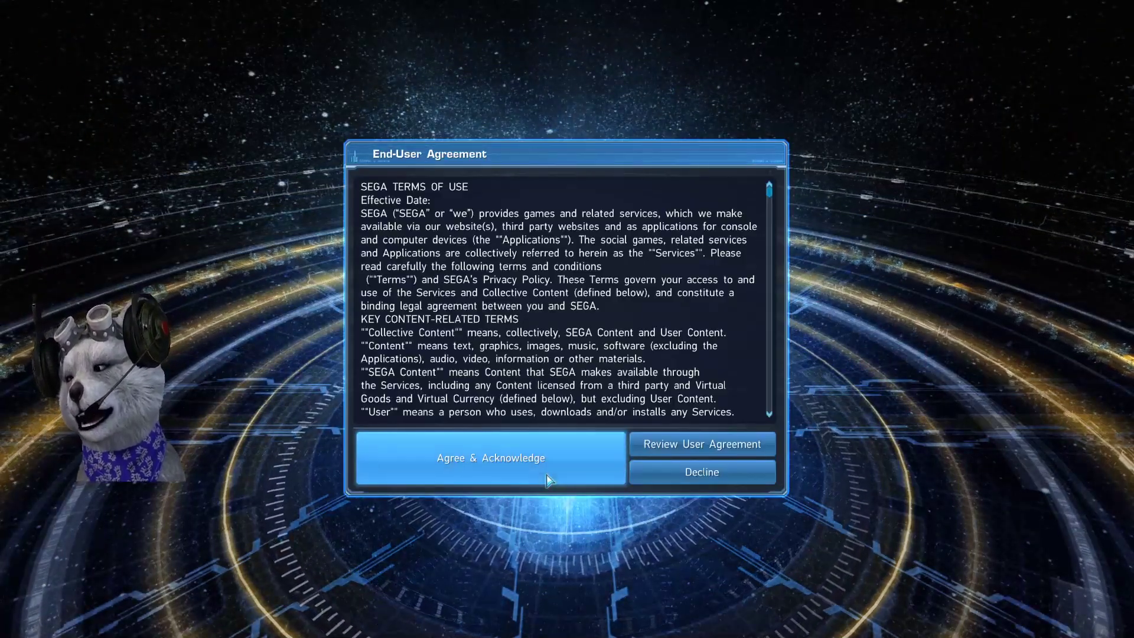
click(428, 477)
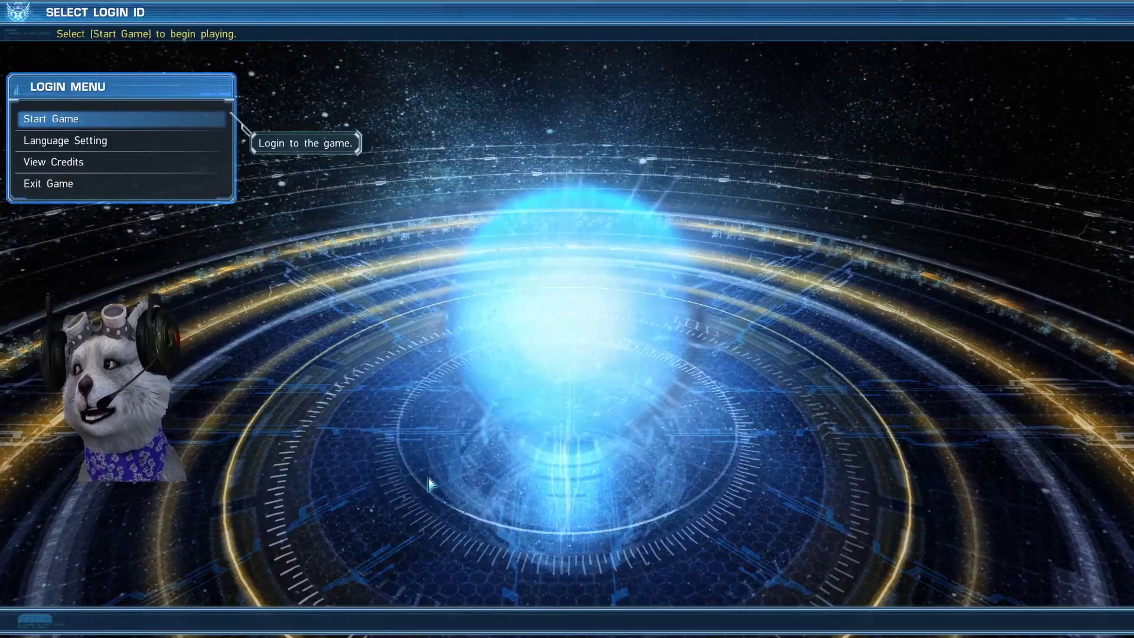
click(72, 128)
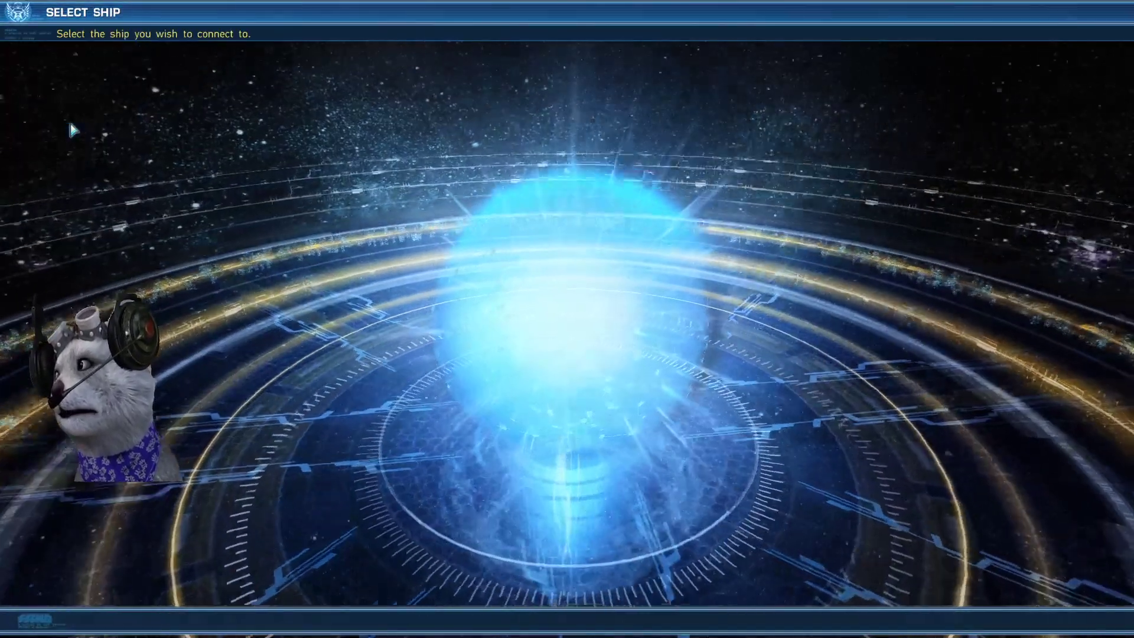